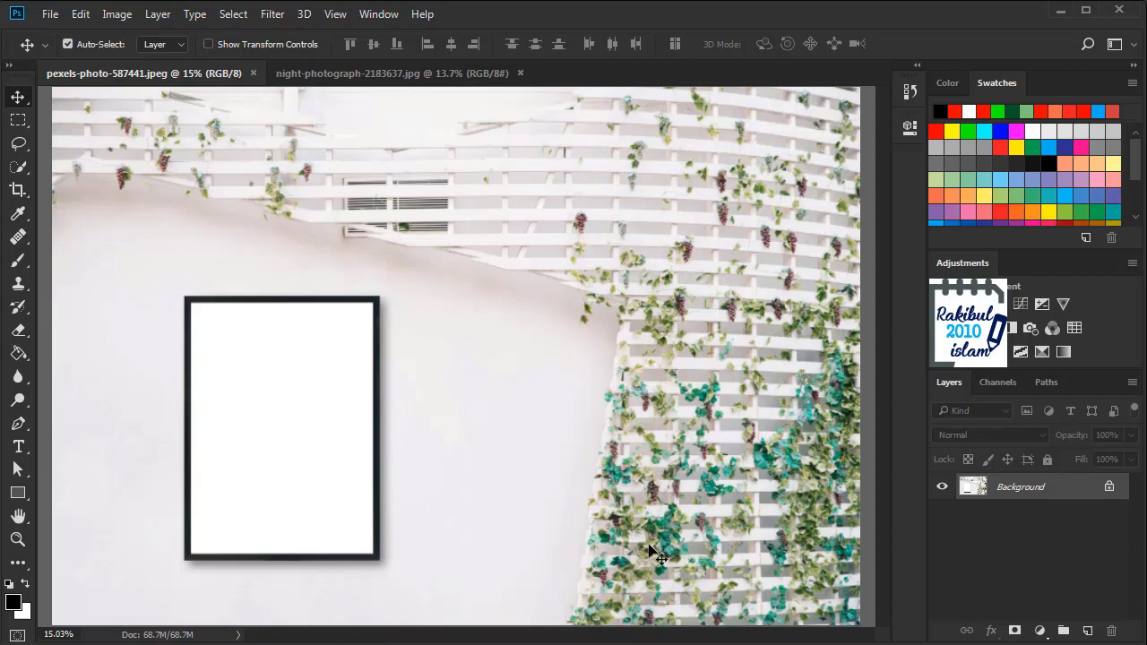
- Drag the sea-2561397 photo from File Explorer onto the pexels-photo frame document
scroll(268, 507, up, 3)
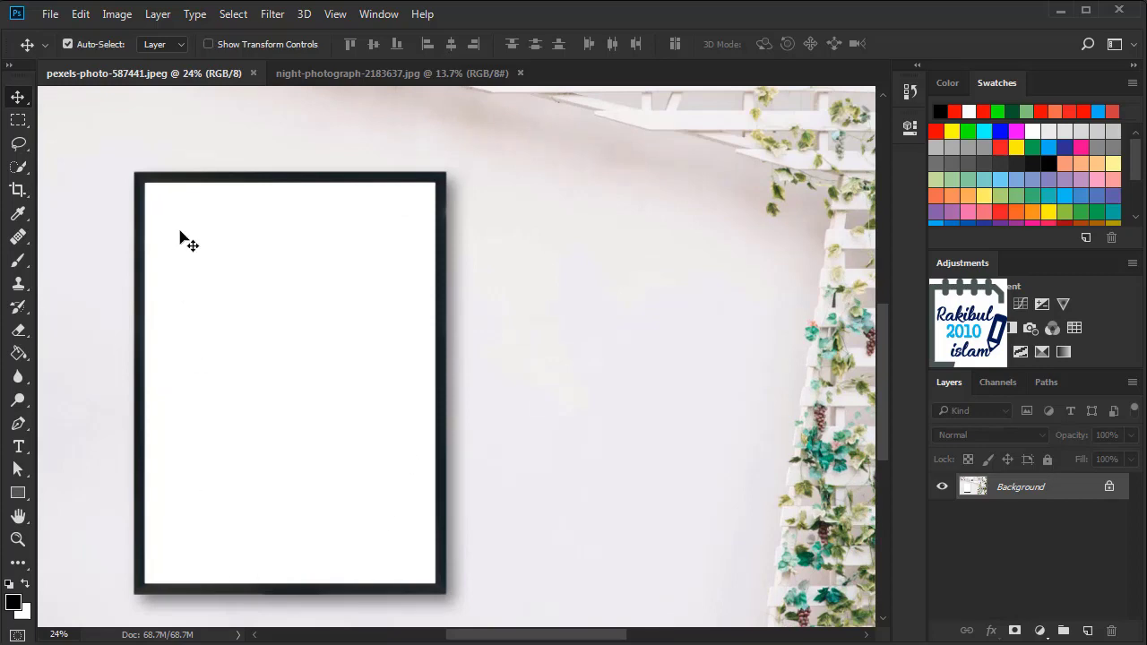
scroll(420, 439, down, 2)
scroll(420, 438, down, 1)
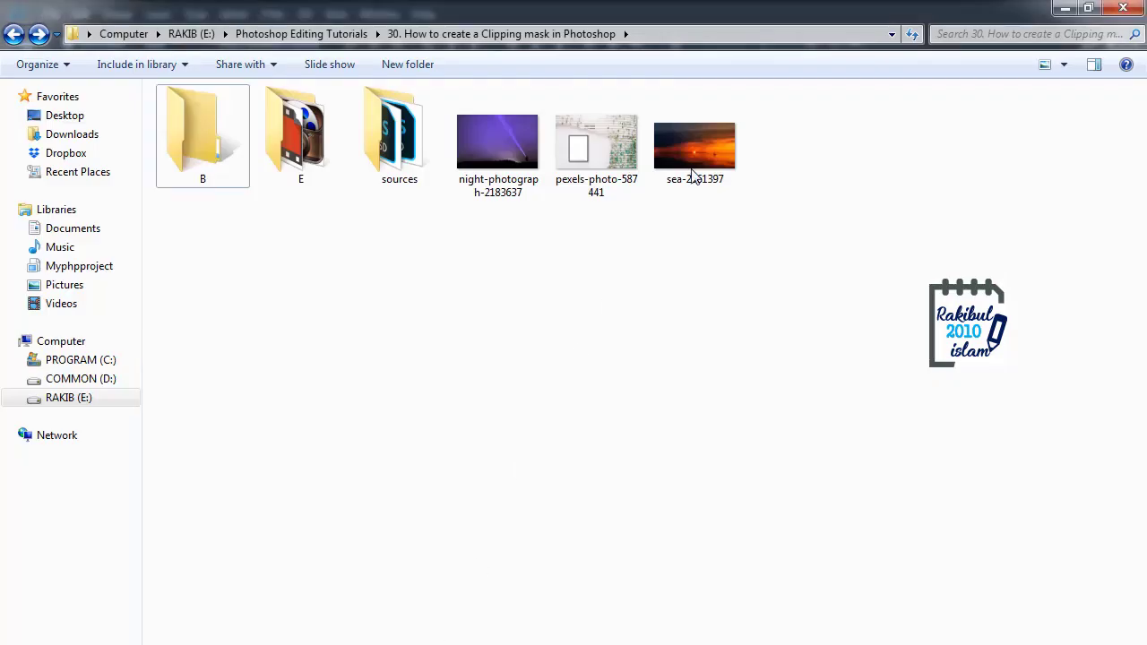
mouse_move(694, 145)
mouse_down()
mouse_move(508, 627)
mouse_move(357, 279)
mouse_up()
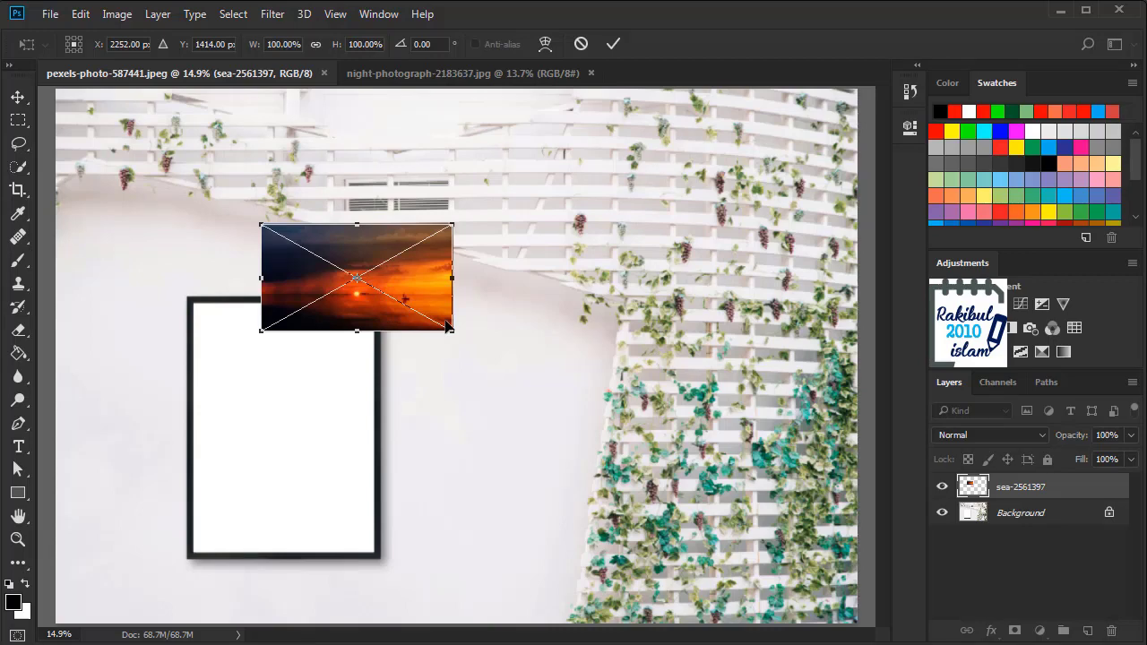
- Scale the sea-2561397 image to about 260% and shift it left to cover the white frame
drag(451, 332, 671, 451)
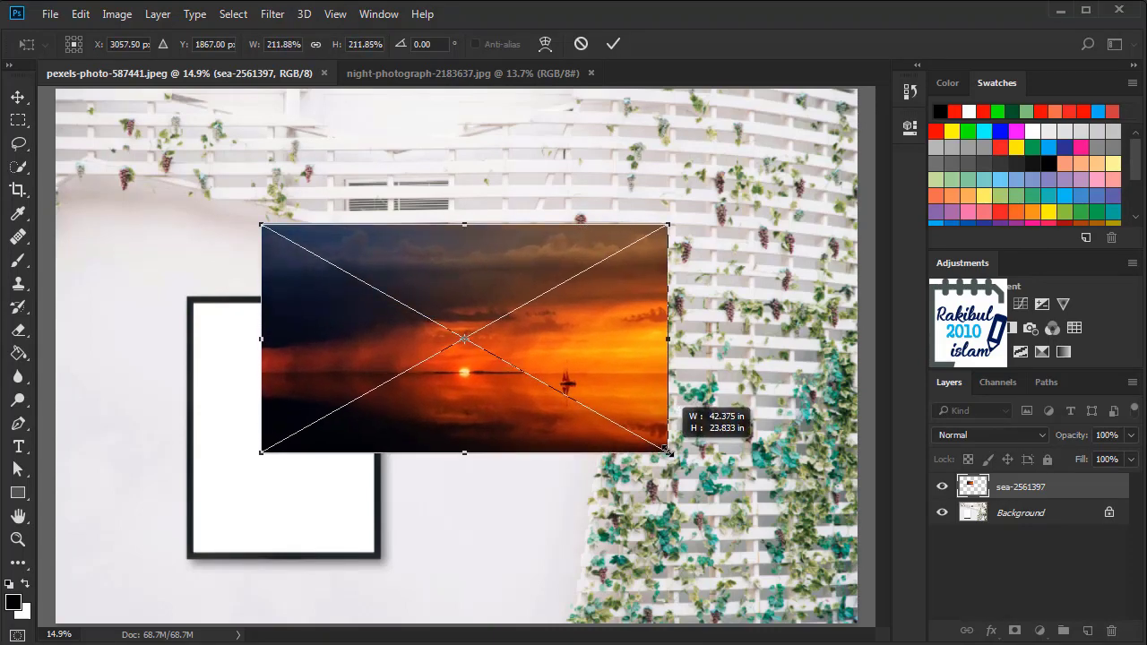
drag(610, 420, 426, 482)
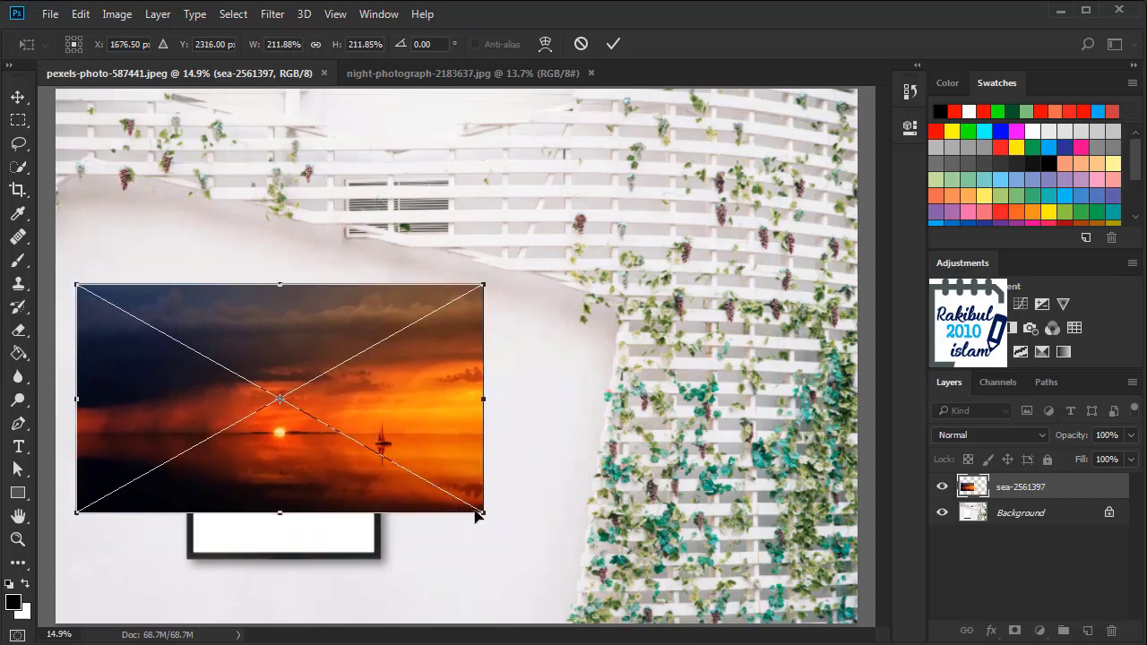
drag(482, 510, 575, 563)
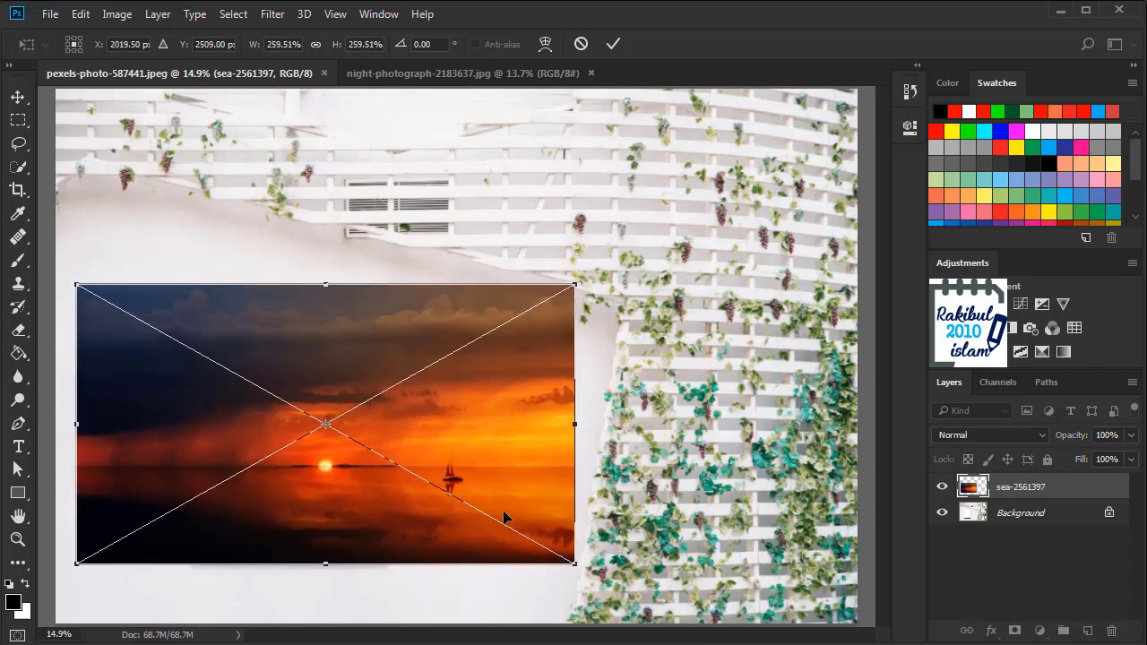
key(Return)
drag(525, 495, 363, 484)
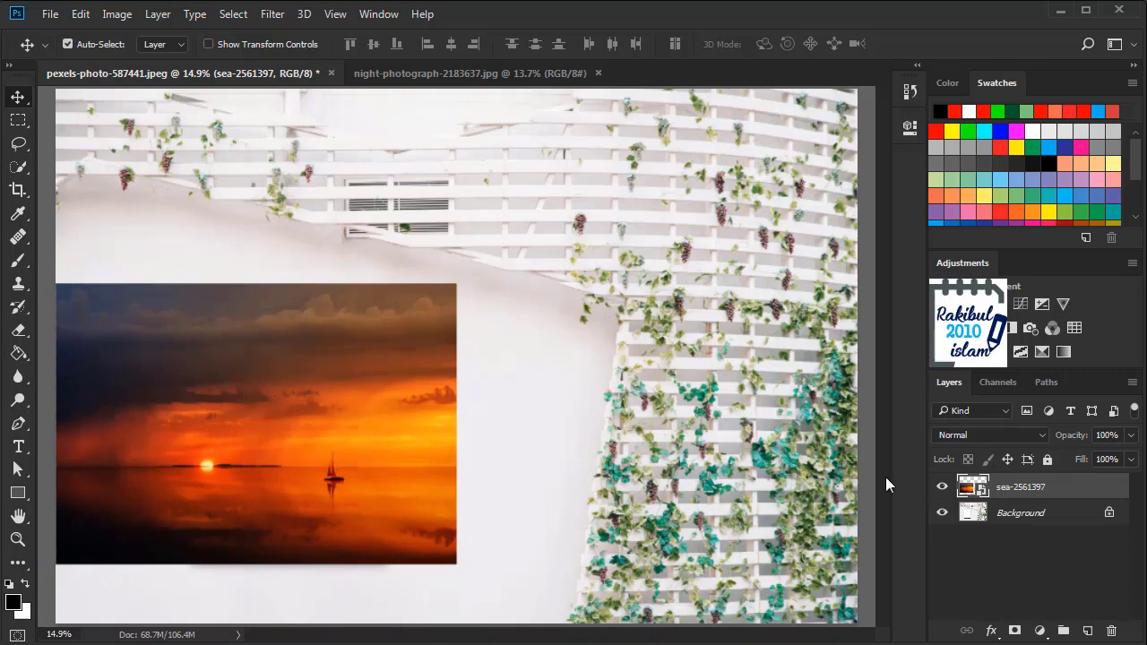
- Hide the sea-2561397 layer and make the Background layer active
click(941, 488)
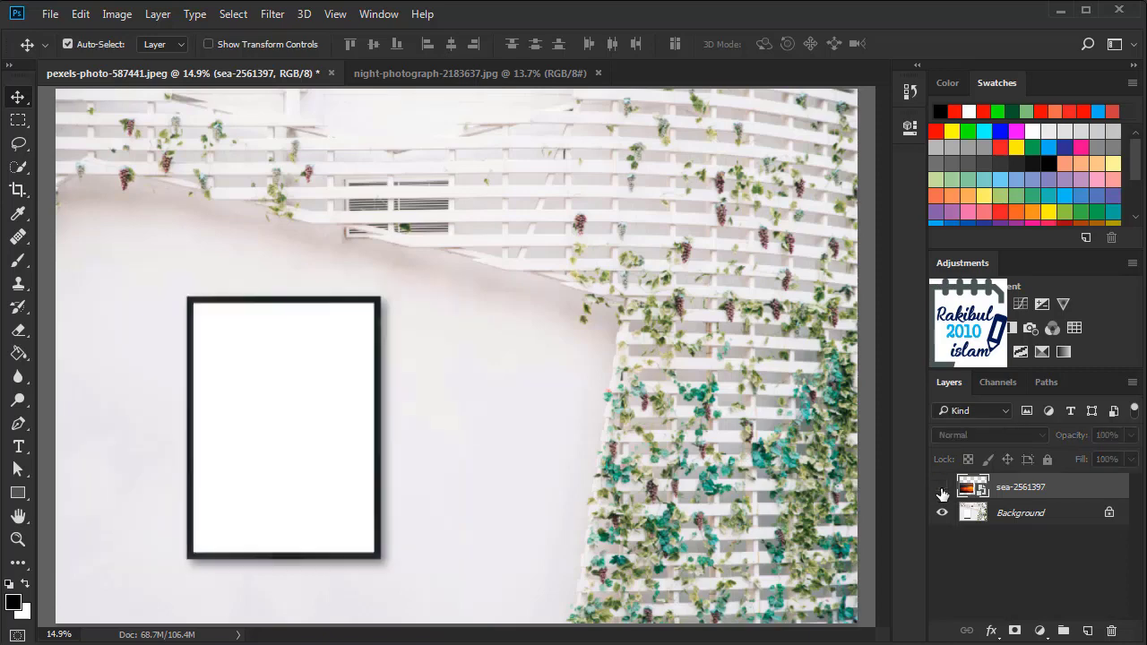
scroll(278, 559, up, 2)
scroll(277, 559, up, 3)
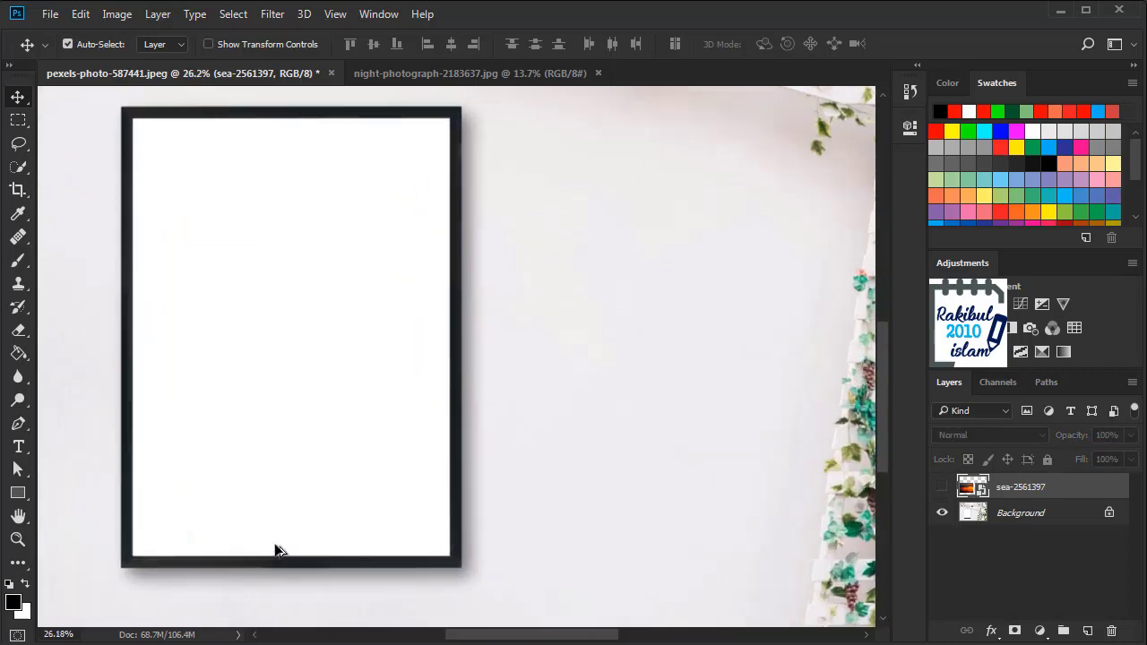
drag(261, 454, 371, 475)
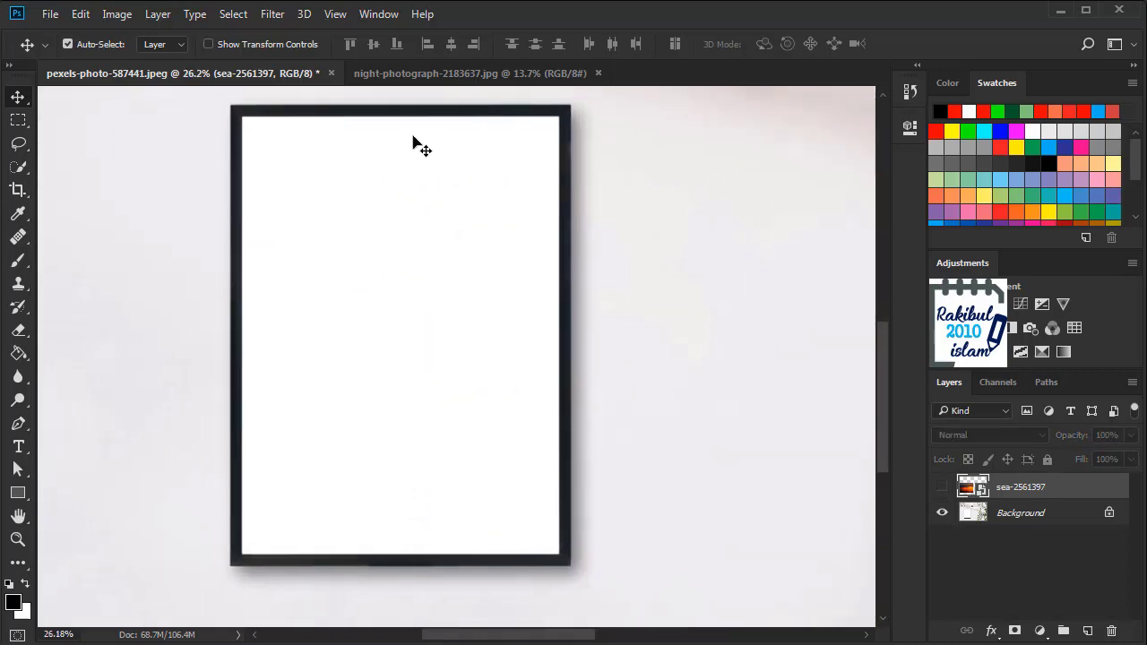
click(1024, 517)
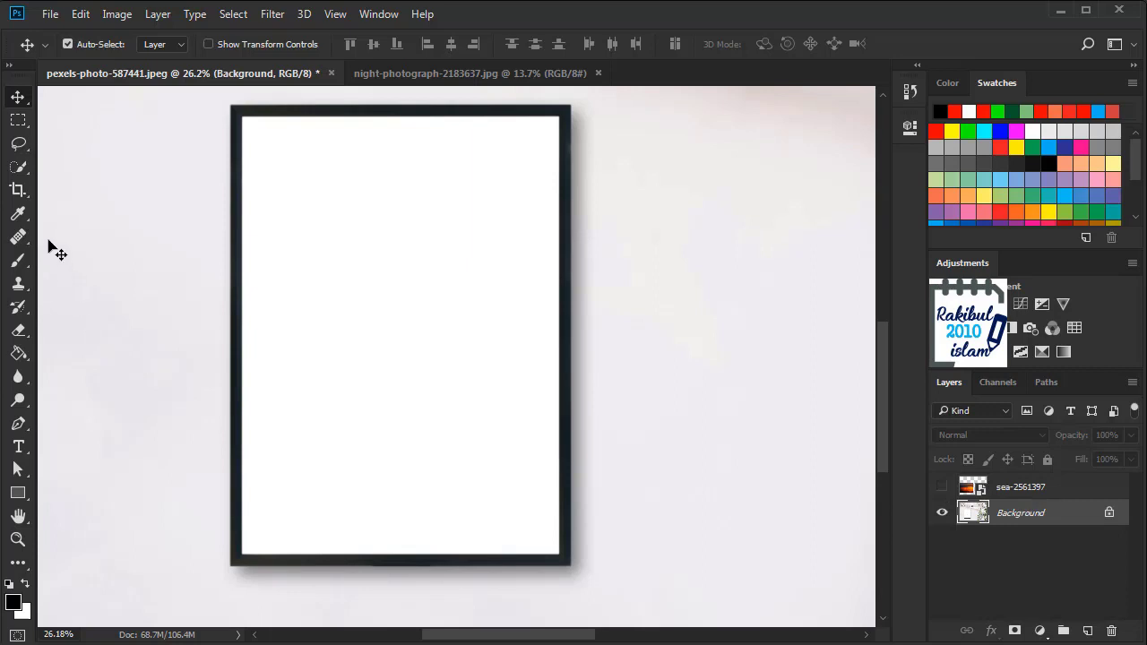
- Magic Wand-select the frame's white interior and copy it onto Layer 1 with Ctrl+J
click(20, 173)
drag(20, 176, 106, 186)
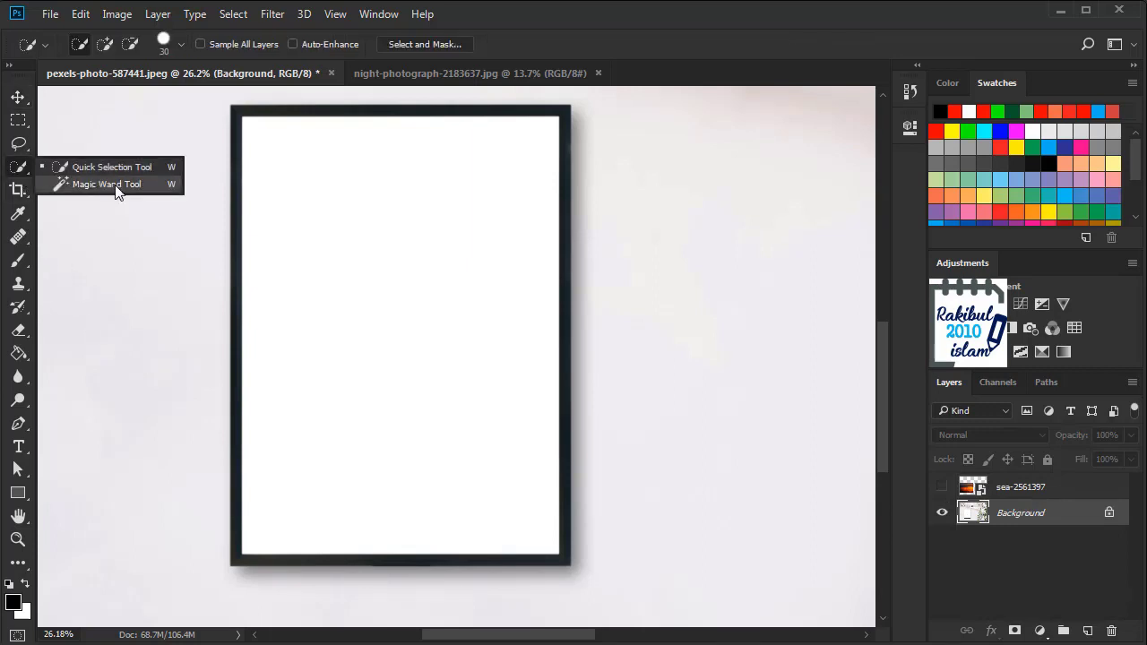
click(116, 187)
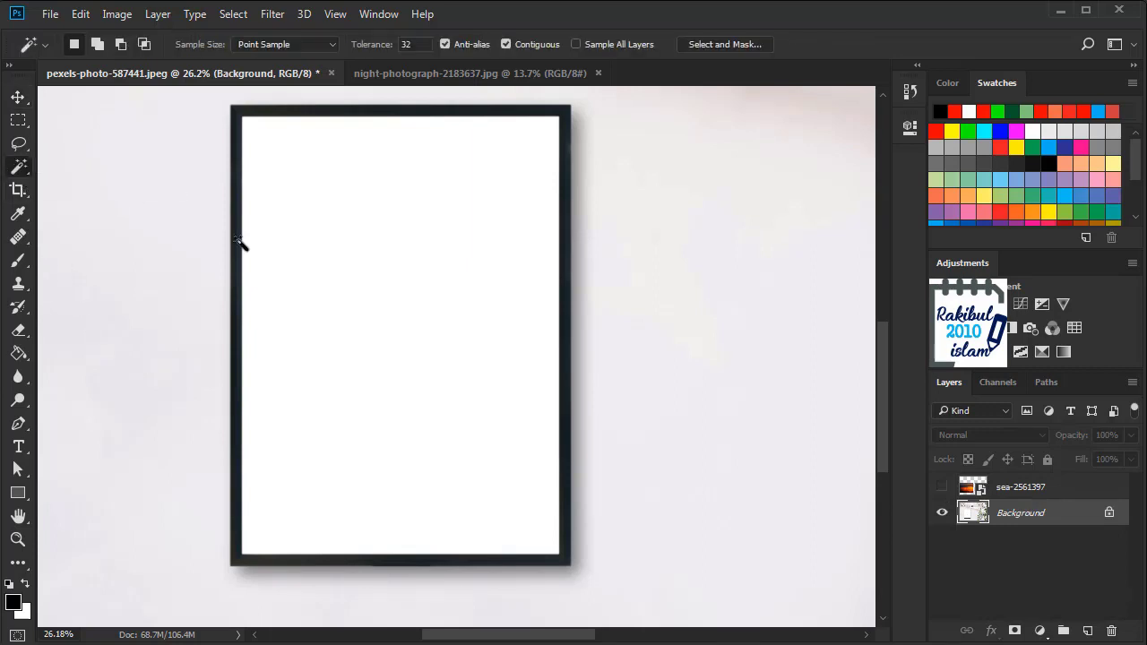
click(399, 404)
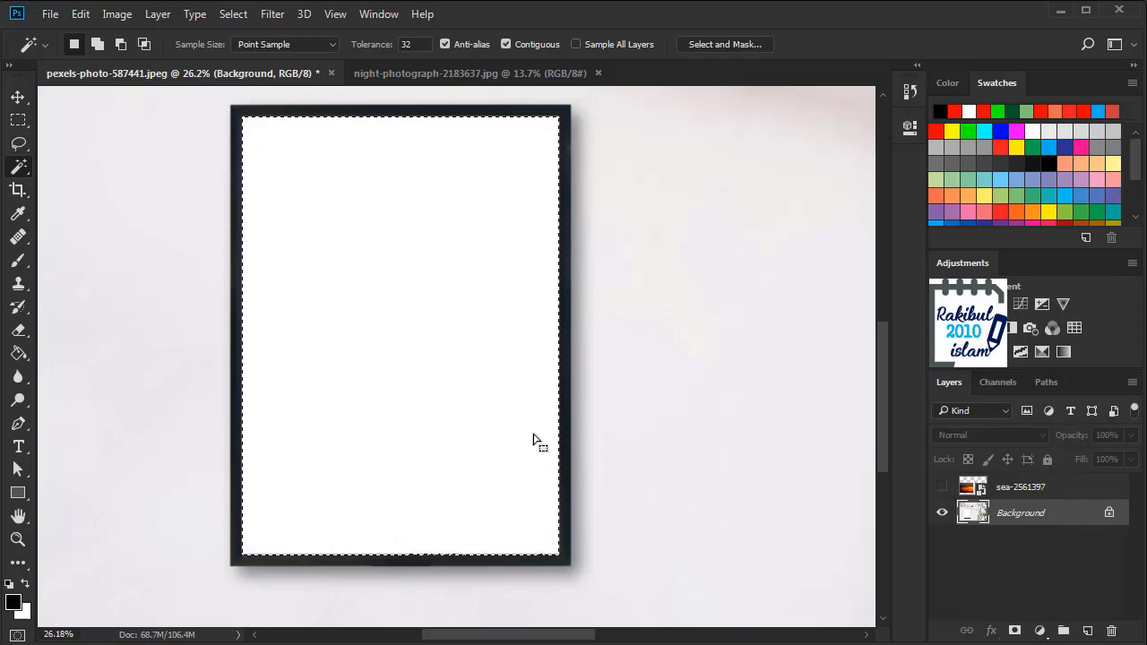
key(ctrl+j)
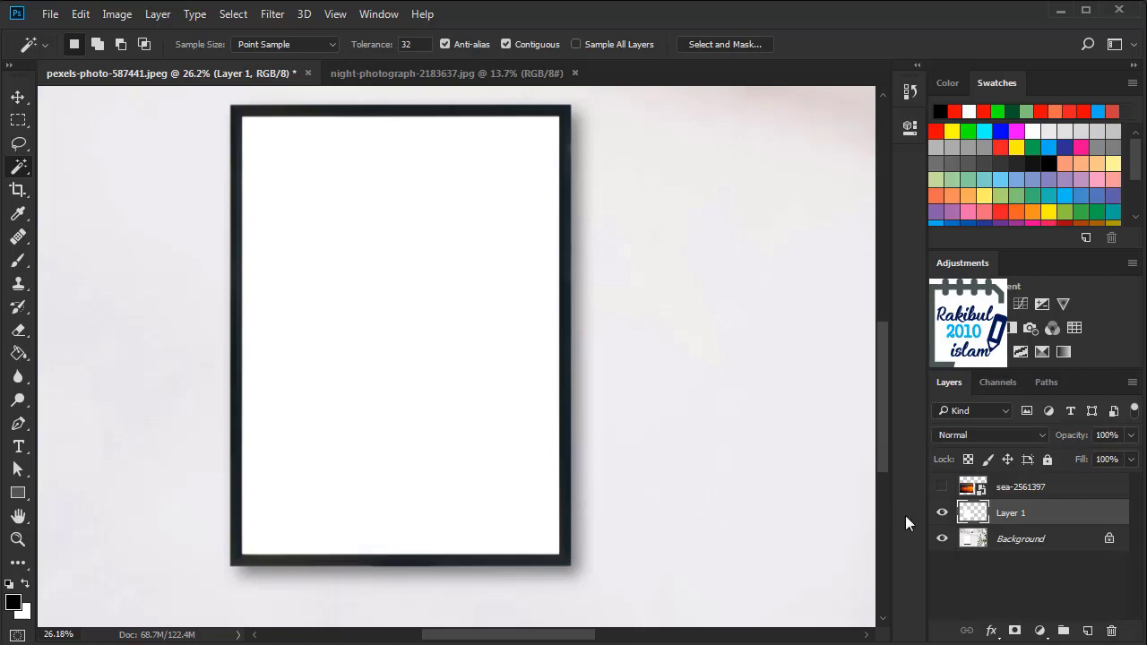
- Toggle Background and Layer 1 visibility to check Layer 1, then show the sea-2561397 layer
click(941, 538)
click(941, 512)
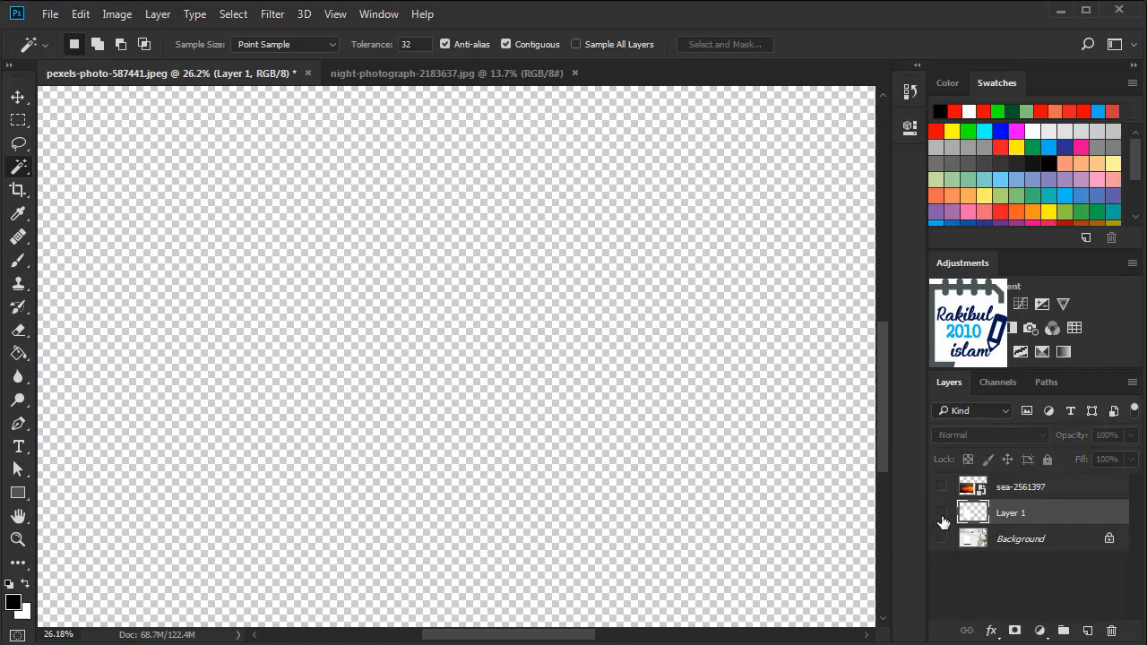
click(941, 512)
click(942, 538)
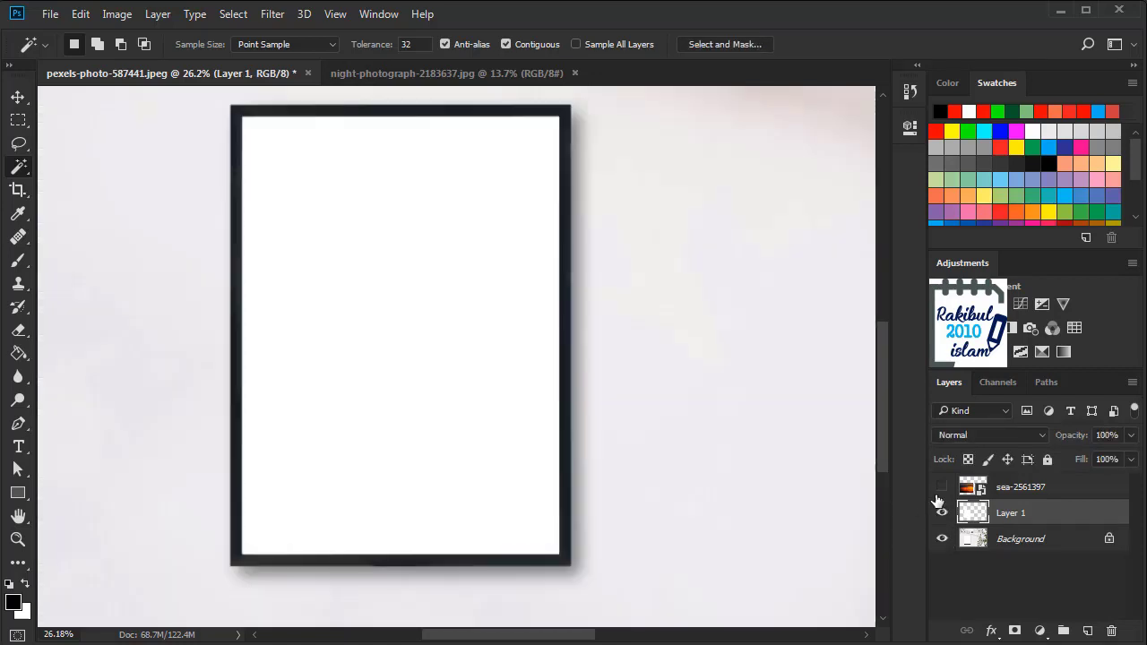
click(941, 486)
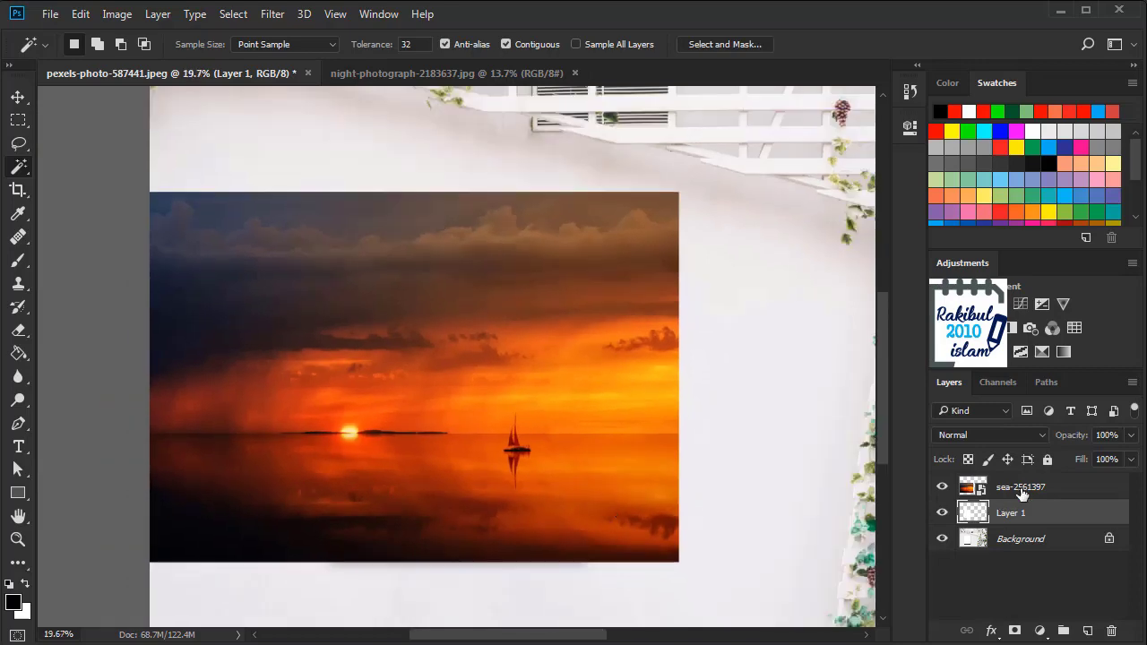
- Clip the sea-2561397 layer to Layer 1 with Create Clipping Mask
click(1021, 491)
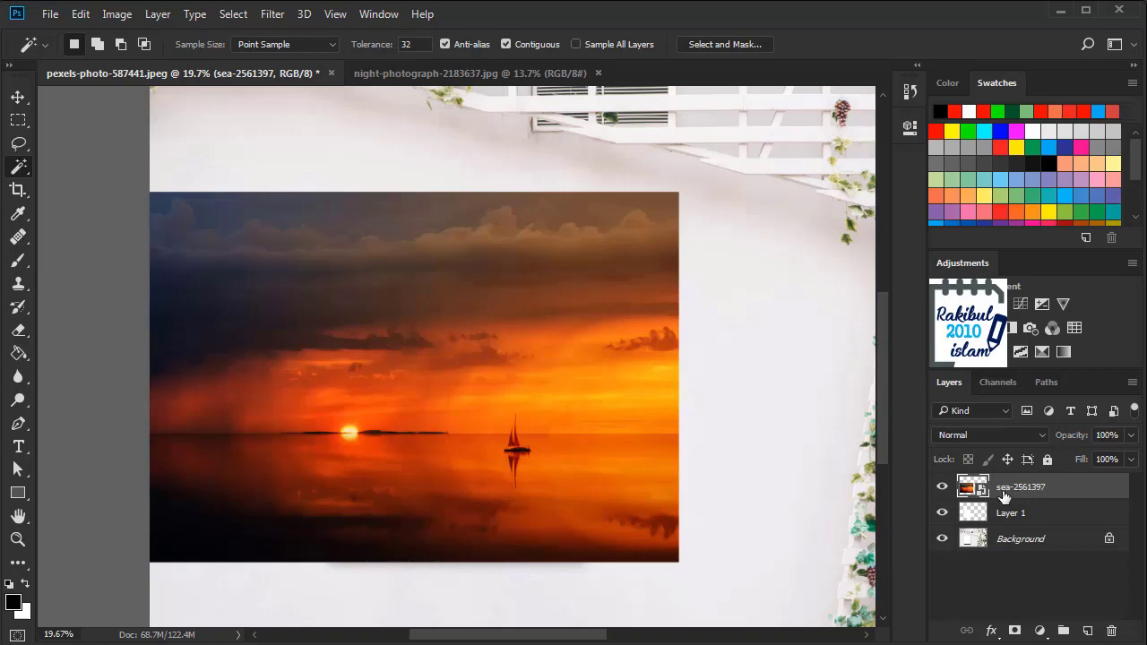
right_click(1029, 489)
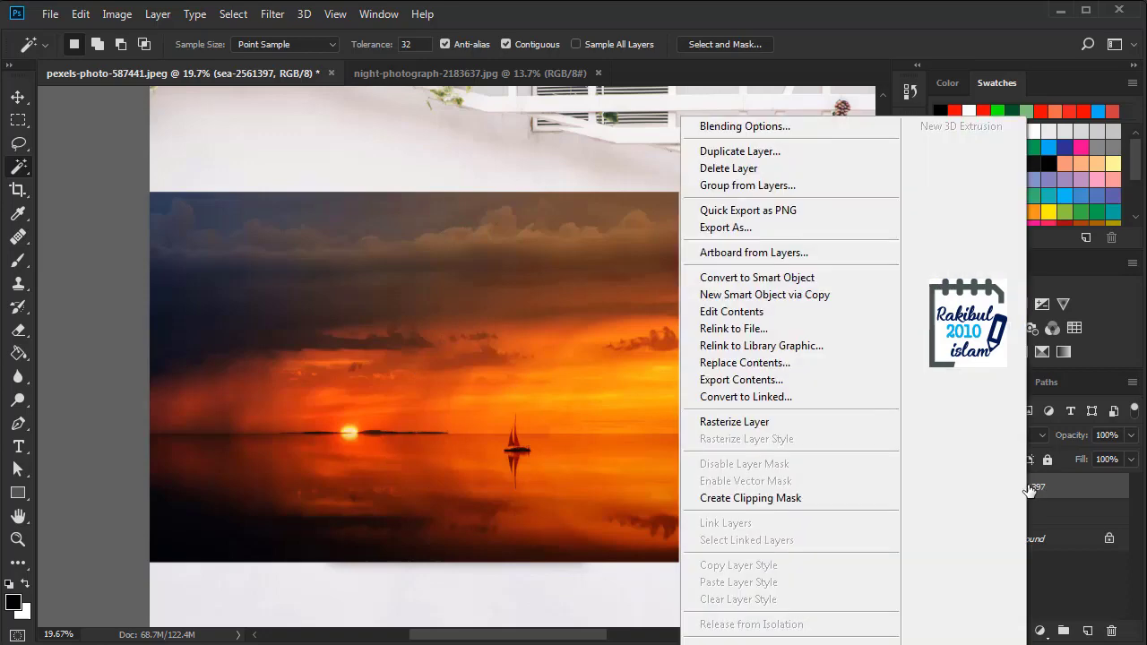
click(812, 498)
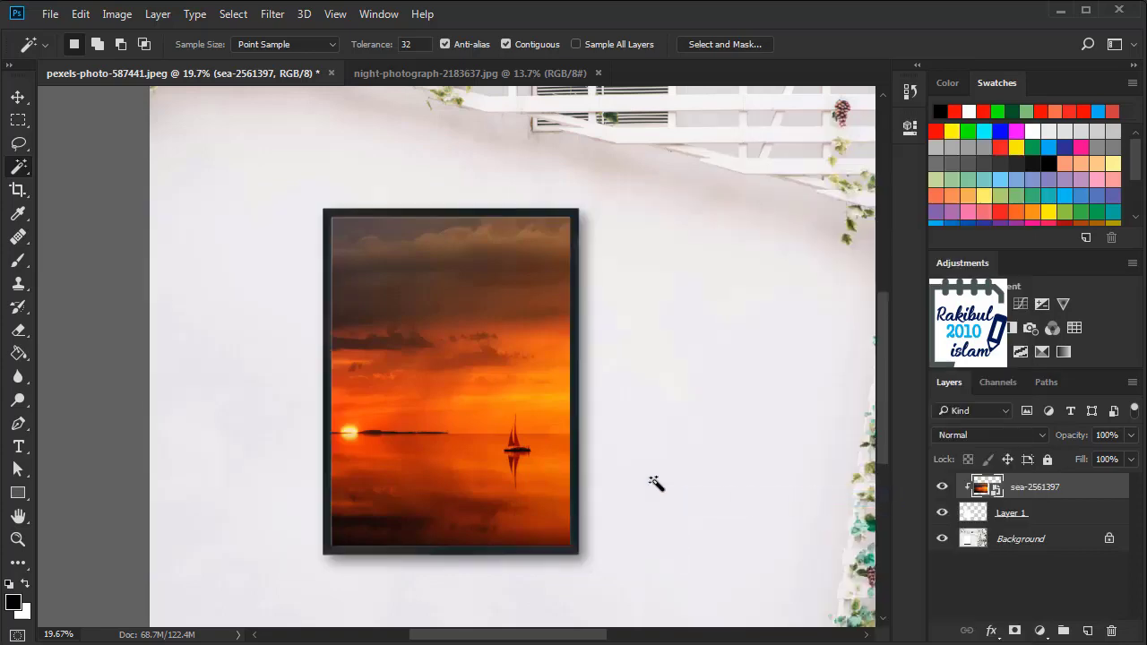
- Toggle Background and Layer 1 visibility to inspect the frame layer
click(941, 538)
click(942, 512)
click(941, 512)
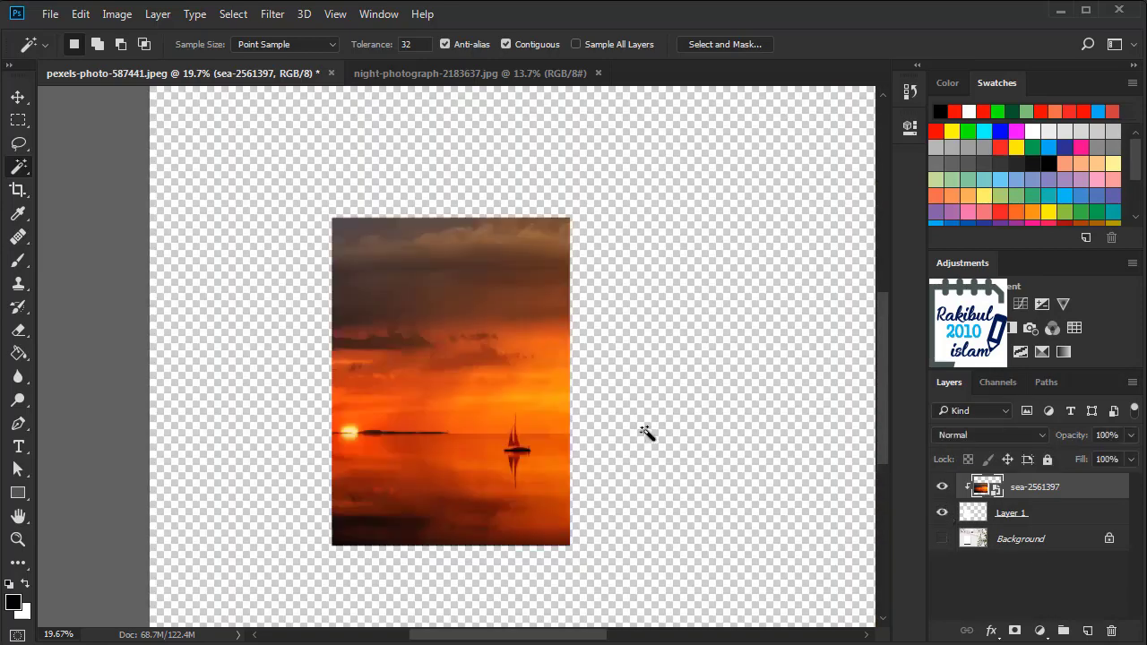
click(941, 539)
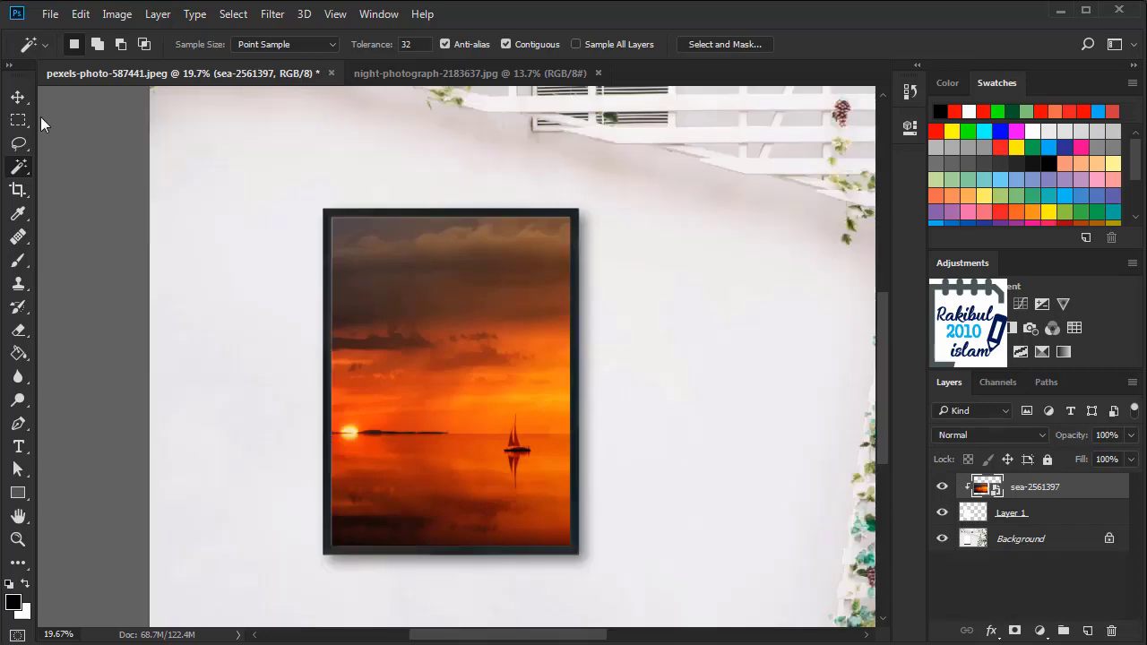
- Slide the clipped sunset right inside the frame so the sun sits near centre
click(18, 96)
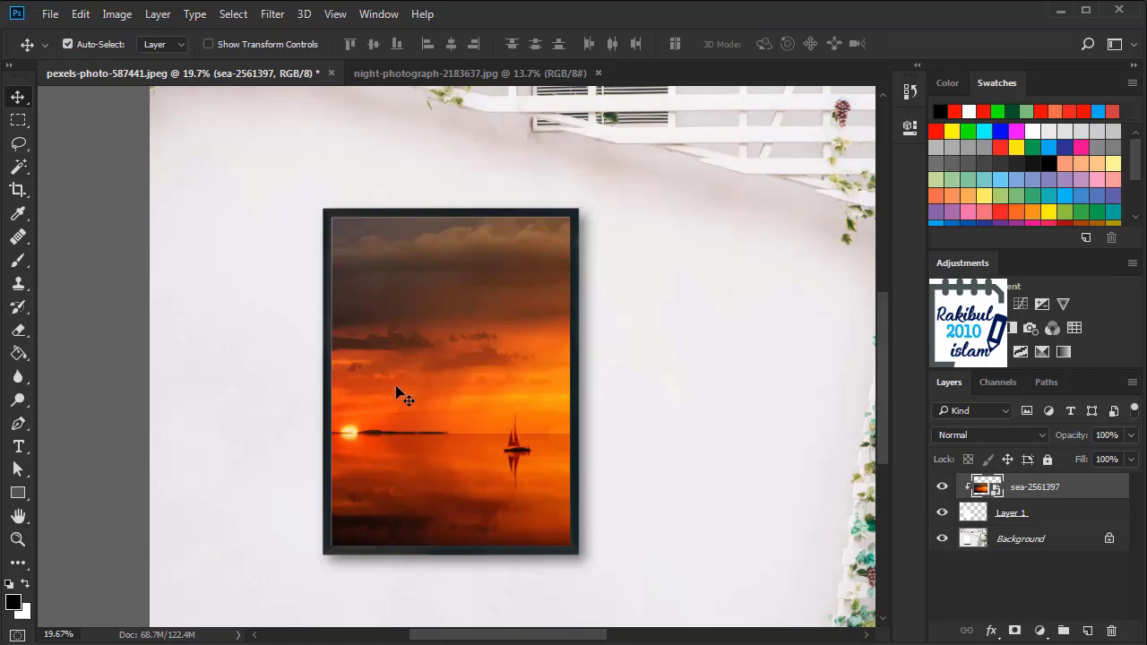
mouse_move(396, 391)
mouse_down()
mouse_move(451, 386)
mouse_move(489, 441)
mouse_move(497, 370)
mouse_move(489, 379)
mouse_move(397, 365)
mouse_move(499, 378)
mouse_up()
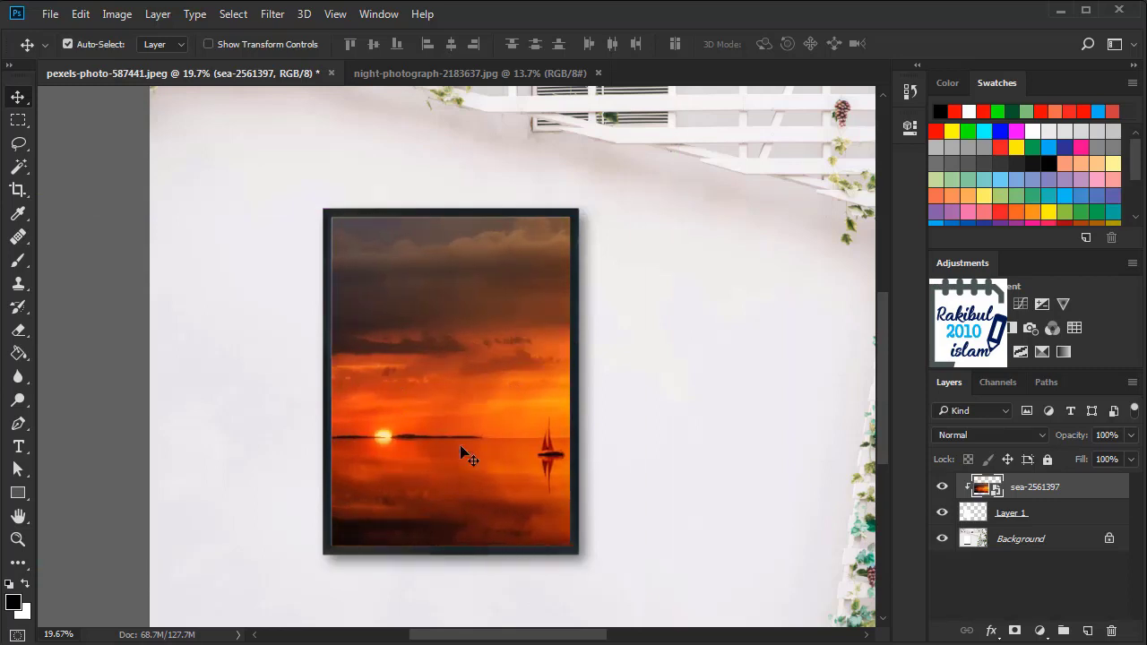
scroll(483, 439, down, 1)
scroll(483, 437, down, 1)
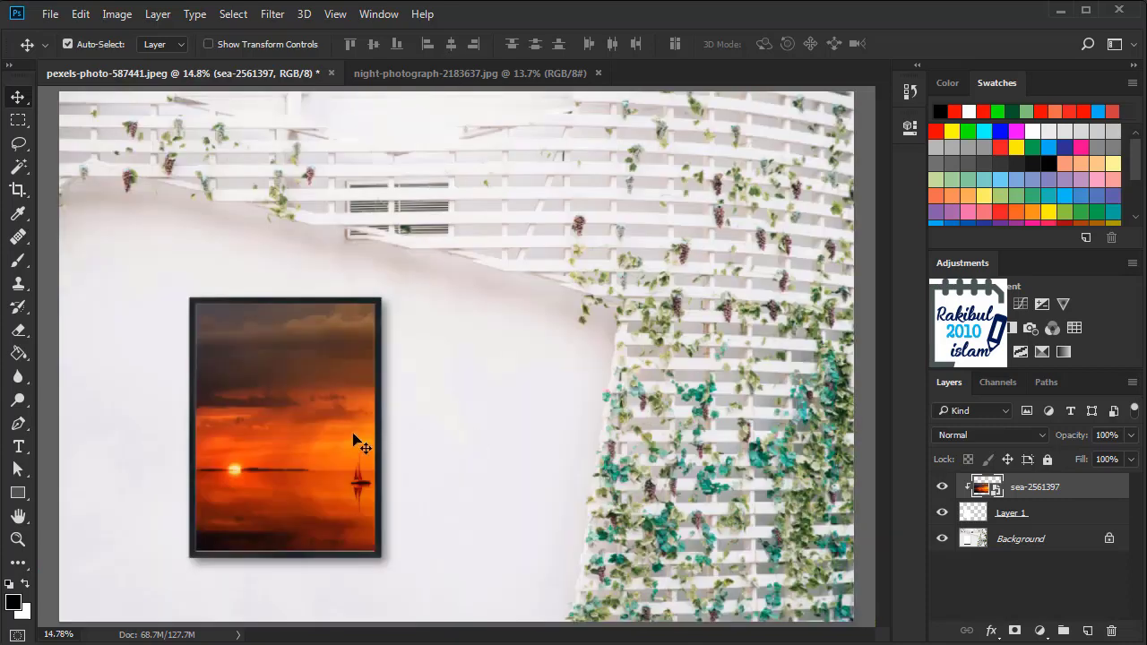
- Release the sunset's clipping mask and switch to the night-photograph-2183637.jpg document
right_click(1039, 489)
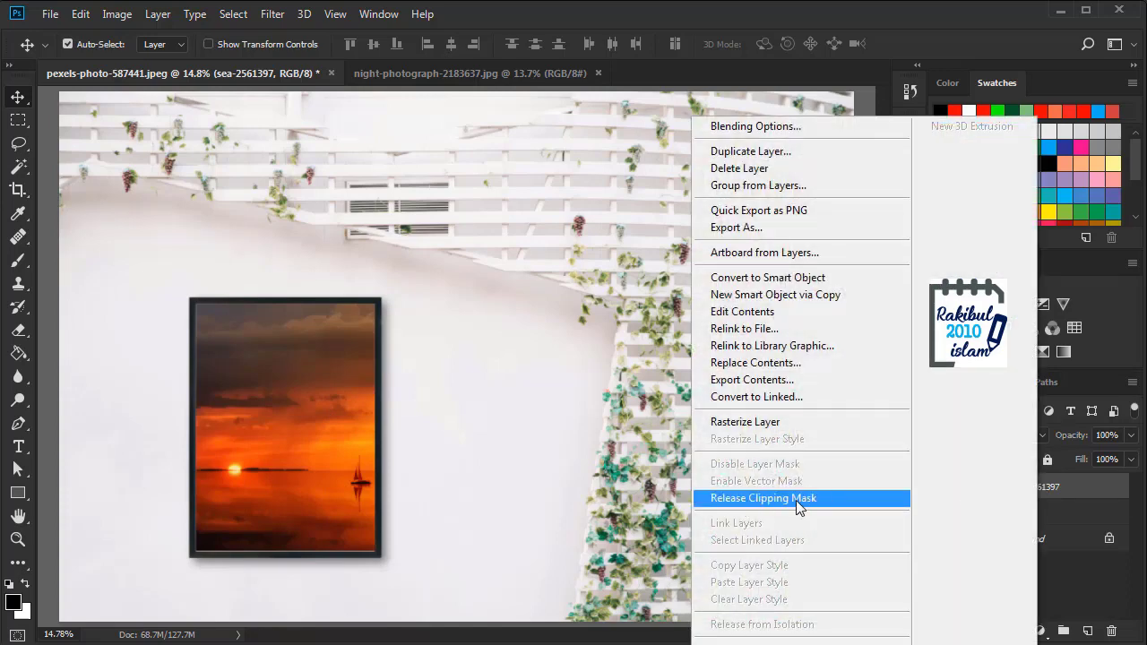
click(799, 501)
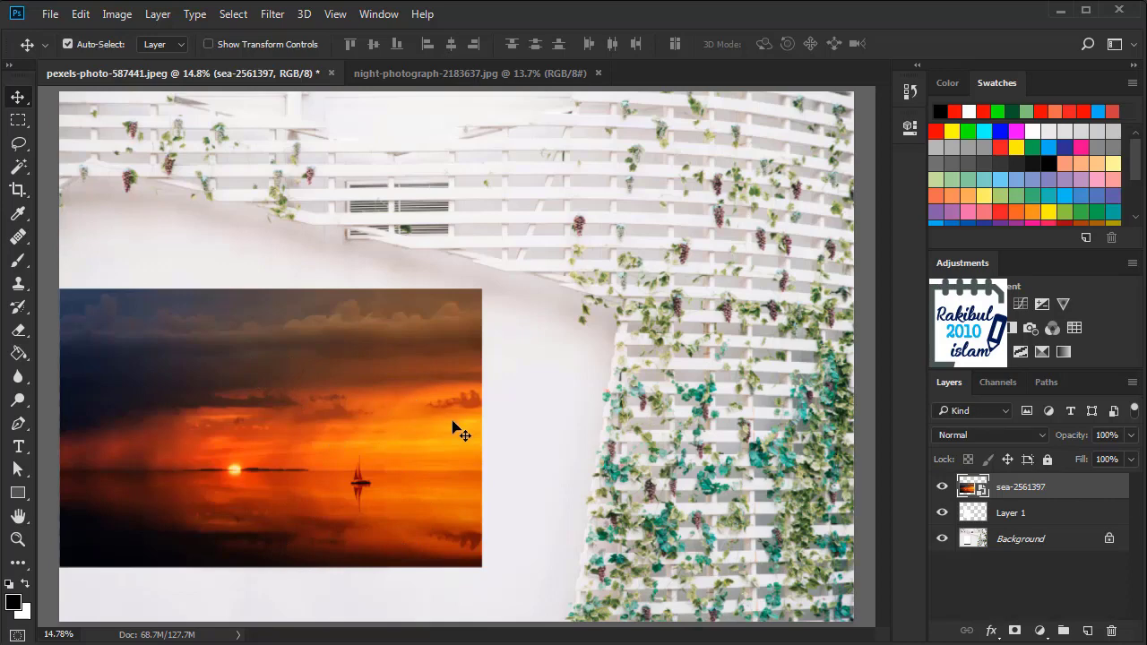
click(367, 72)
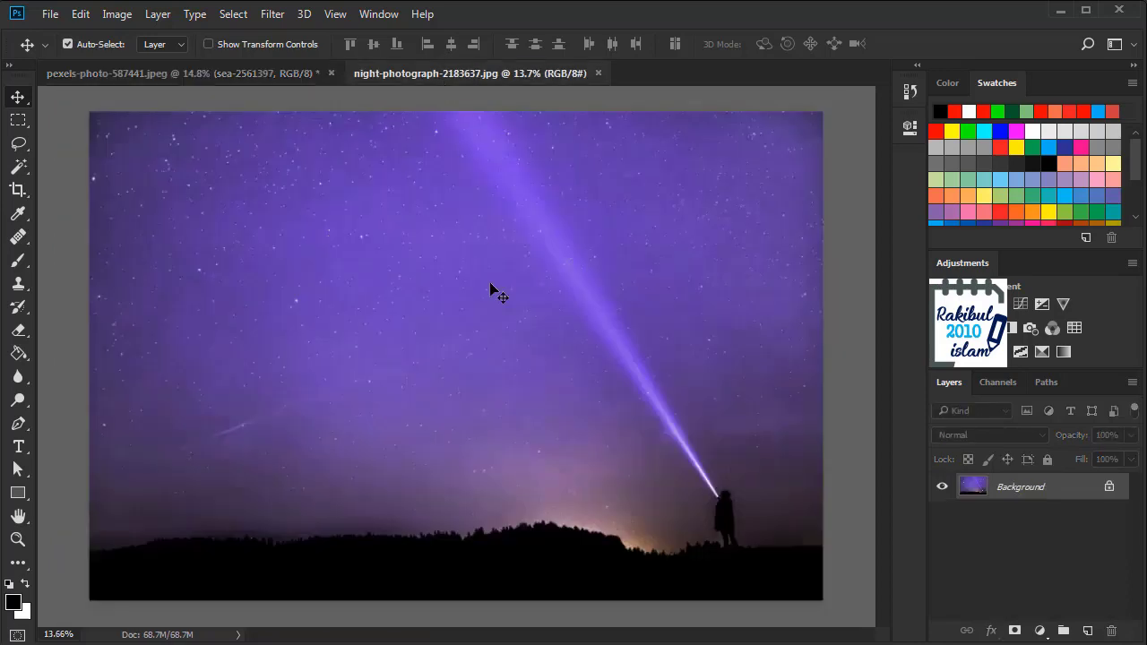
- Add 'Clipping mask' text near the top of the night sky, then drag in the sea image
click(18, 446)
click(270, 319)
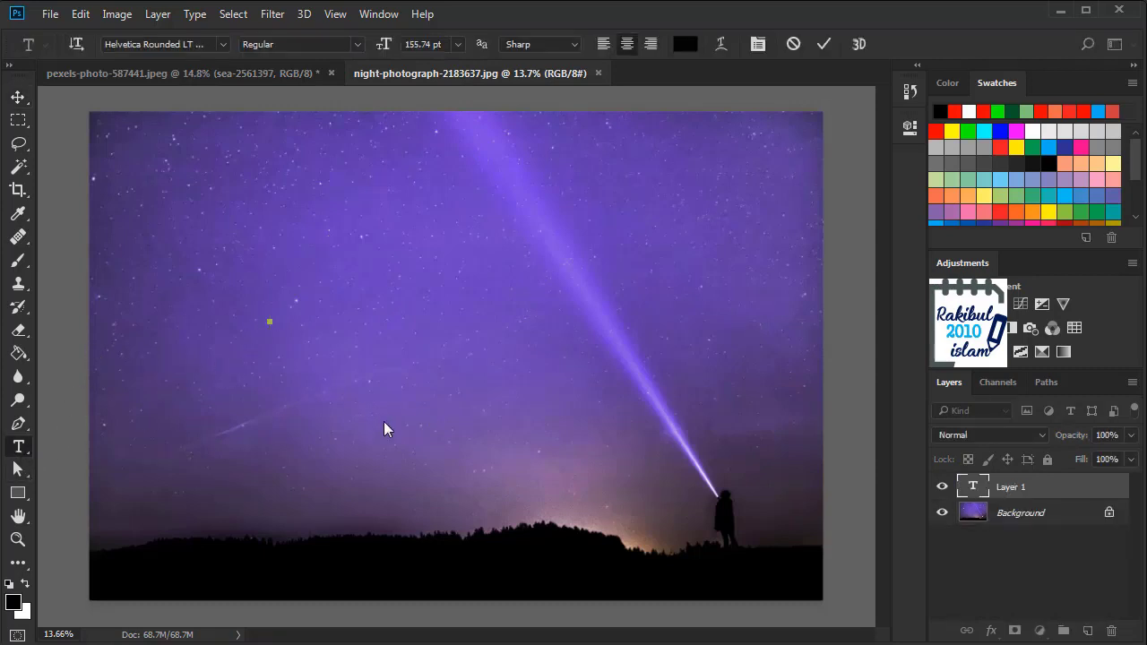
text(Cli)
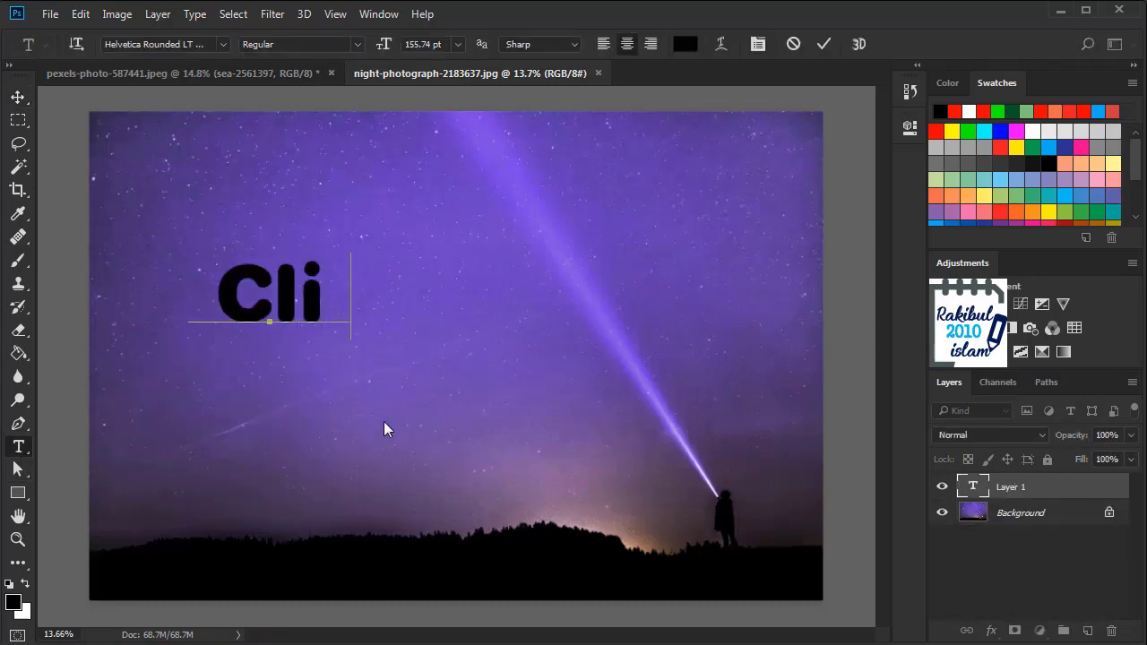
text(pping mask)
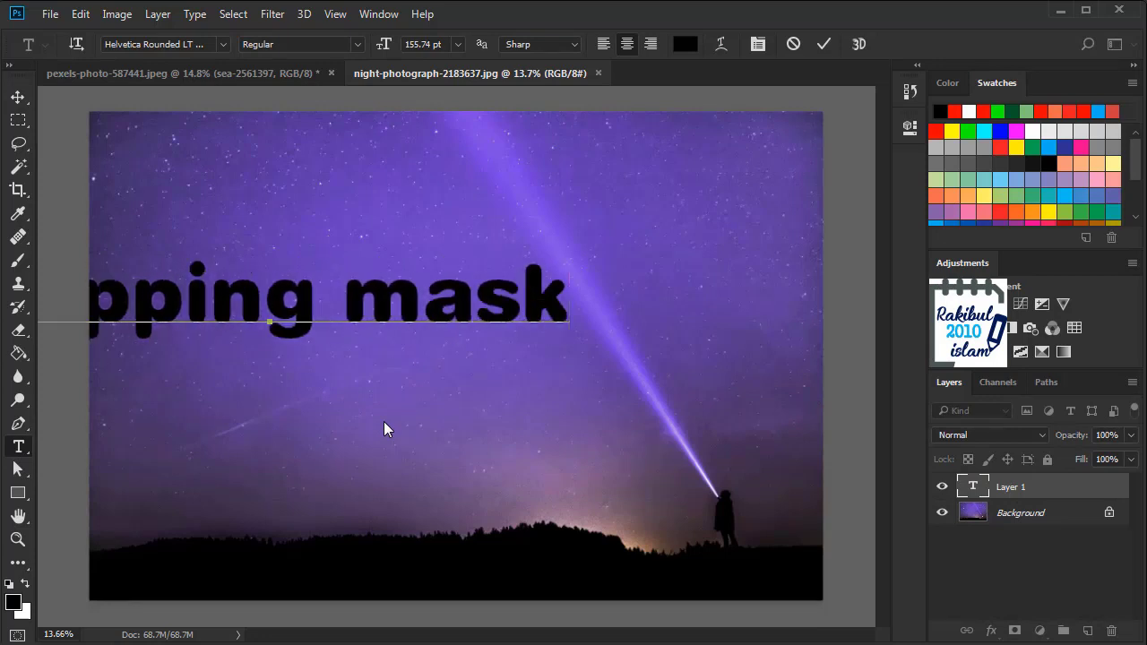
click(18, 95)
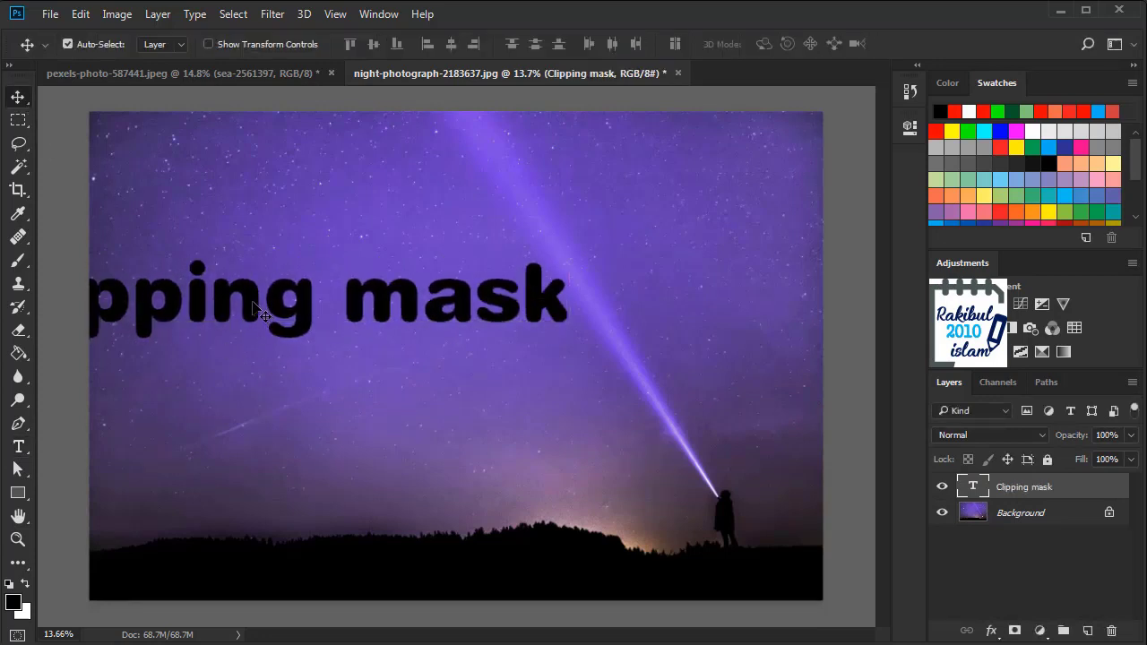
drag(253, 303, 440, 201)
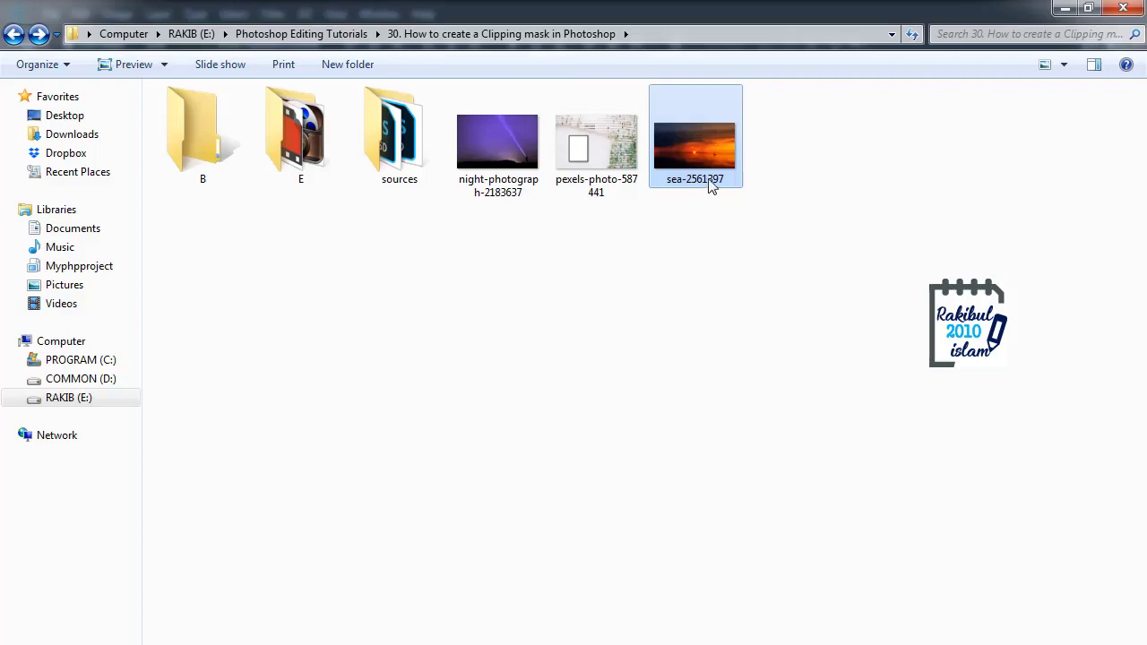
drag(710, 184, 411, 439)
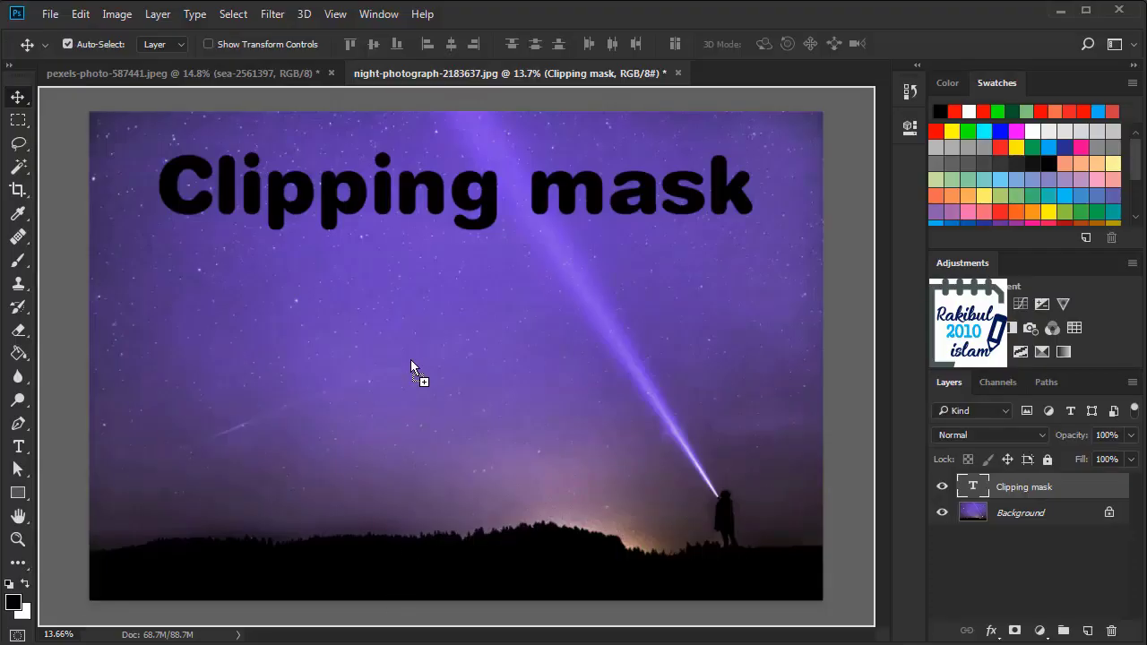
- Place the sea-2561397 image at the top of the night photo canvas
drag(410, 360, 416, 428)
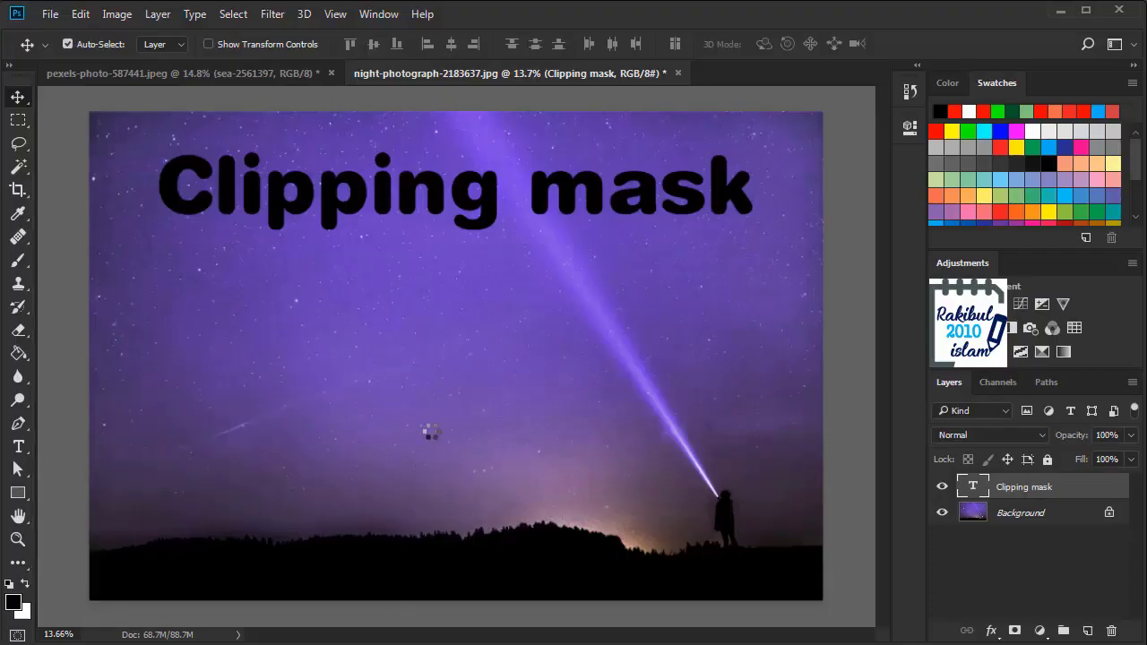
drag(428, 487, 468, 261)
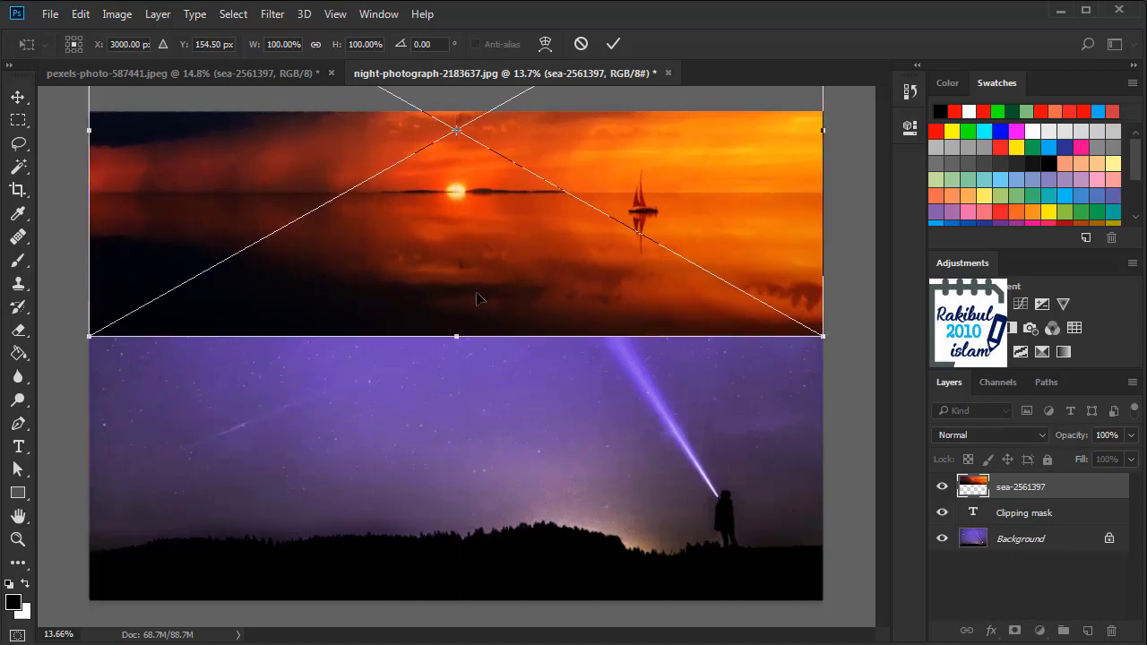
key(Return)
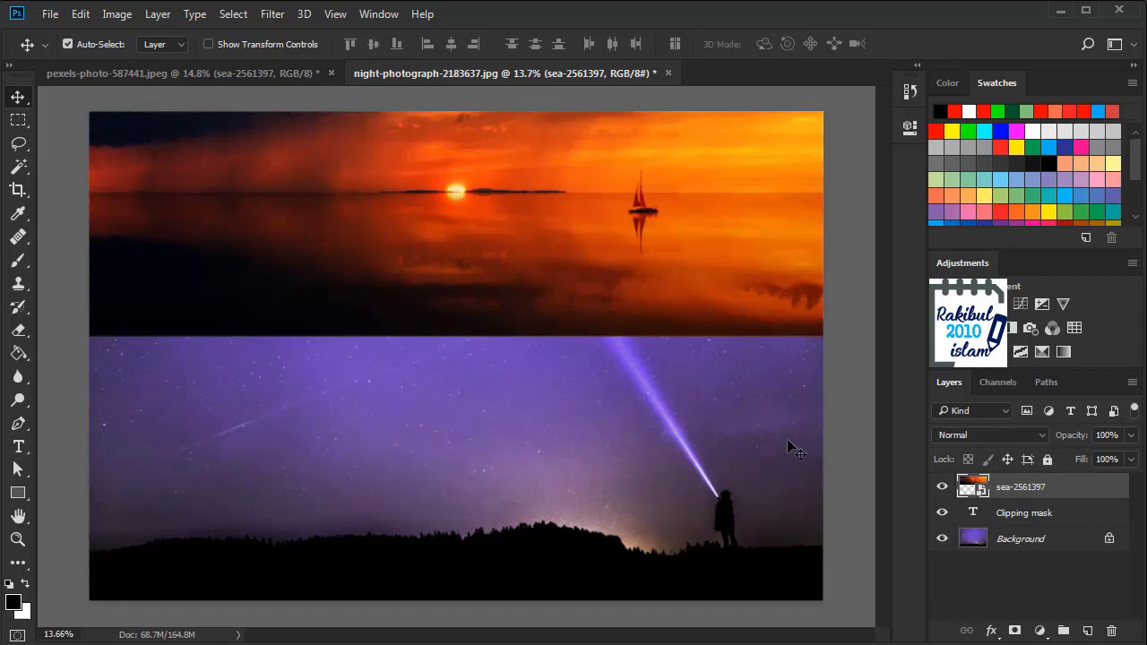
- Clip the sea image to the Clipping mask text with Ctrl+Alt+G and shift it left
key(ctrl)
key(ctrl+alt+g)
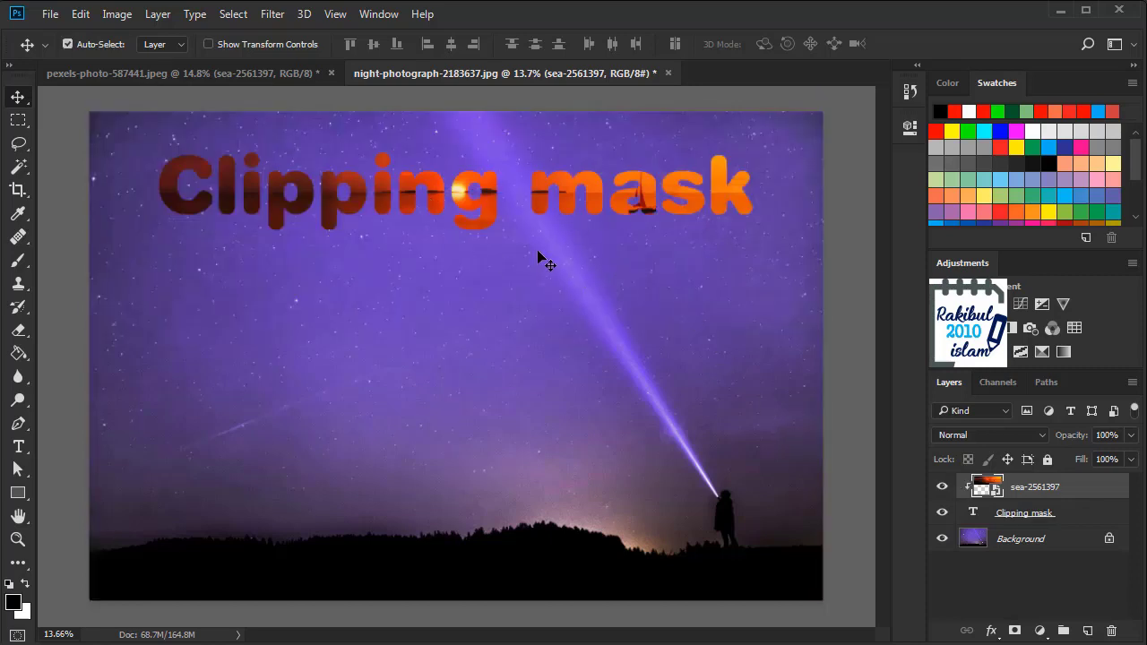
key(ctrl)
key(ctrl+alt+g)
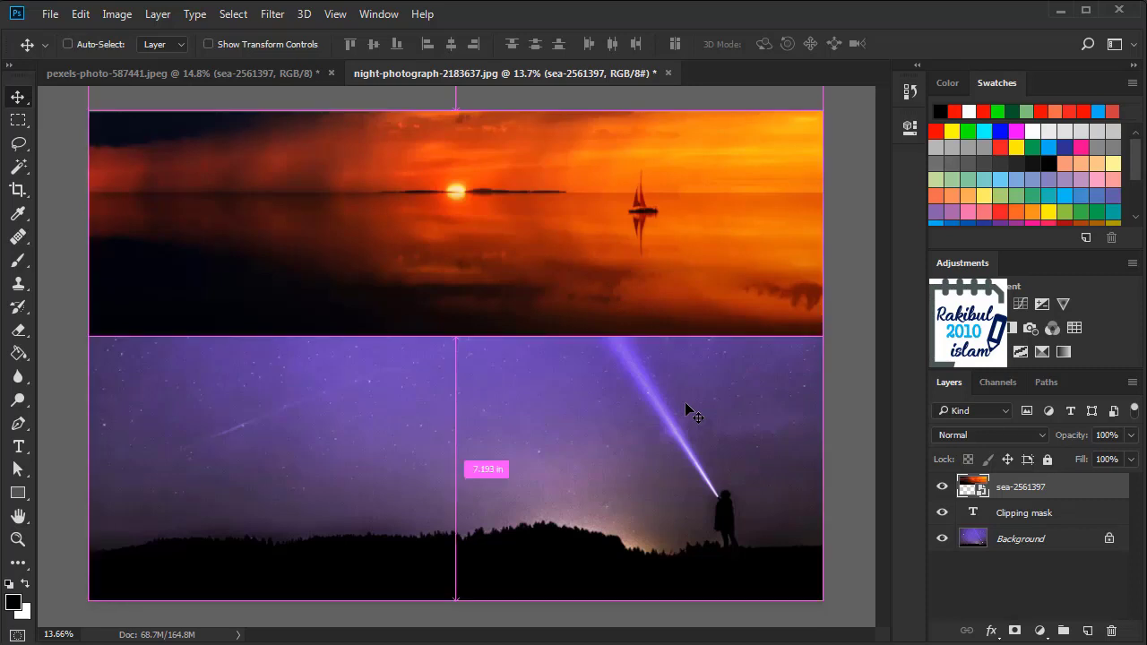
key(ctrl+alt+g)
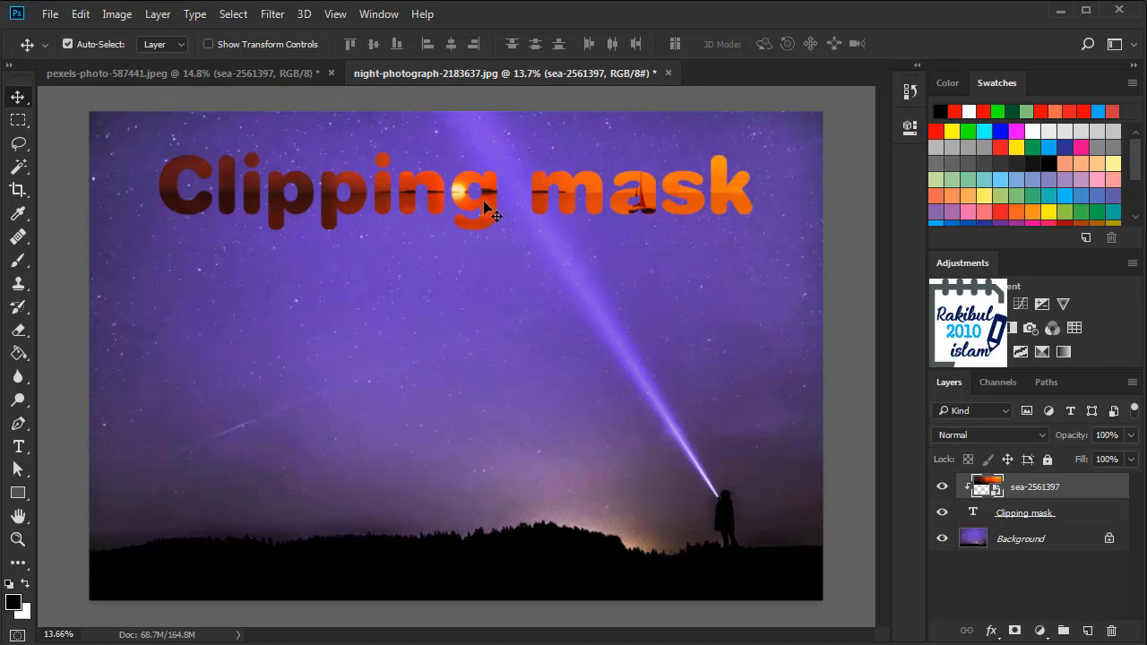
drag(484, 206, 434, 208)
drag(433, 208, 434, 208)
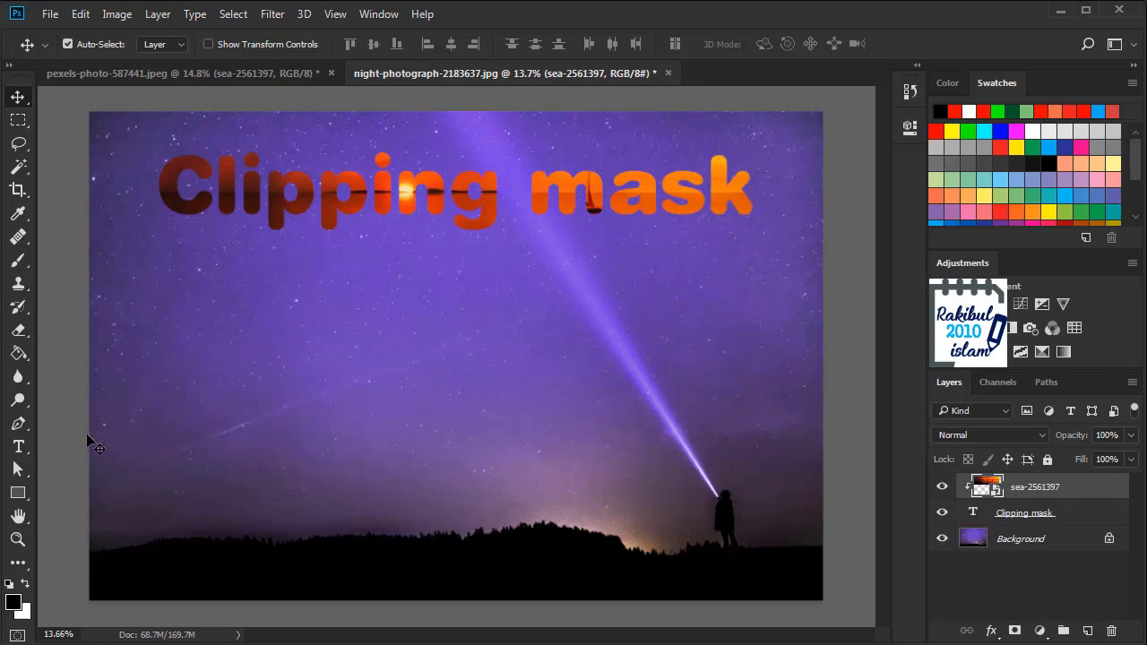
- Edit the title to read 'Clipping masks in Photoshop' over two lines
click(19, 451)
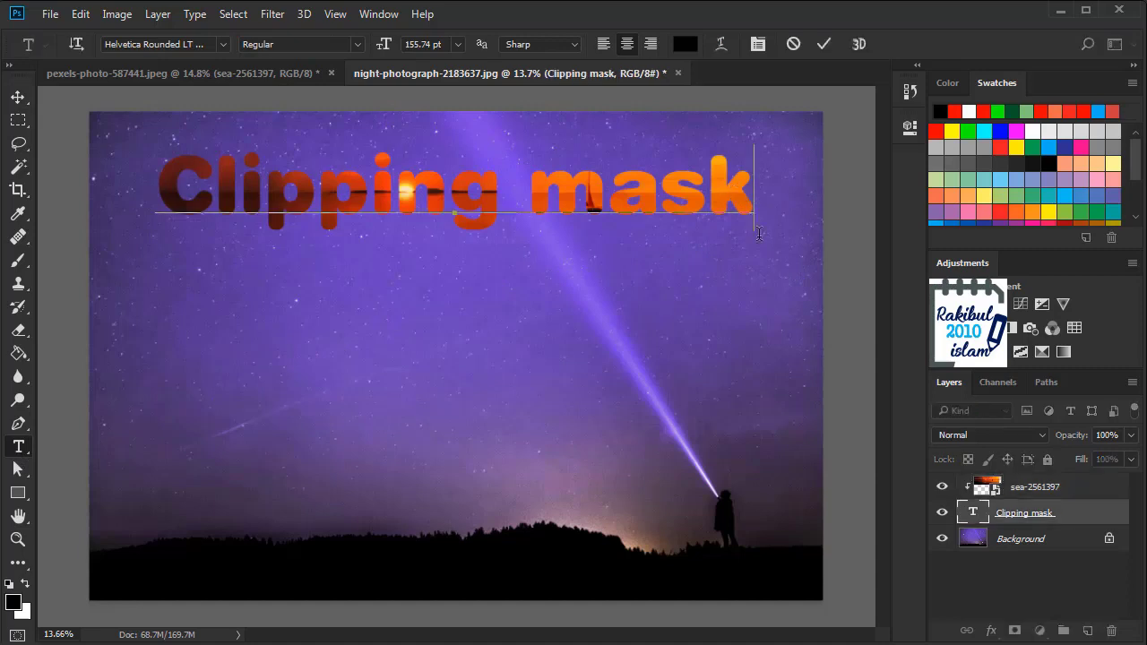
click(749, 193)
text(s )
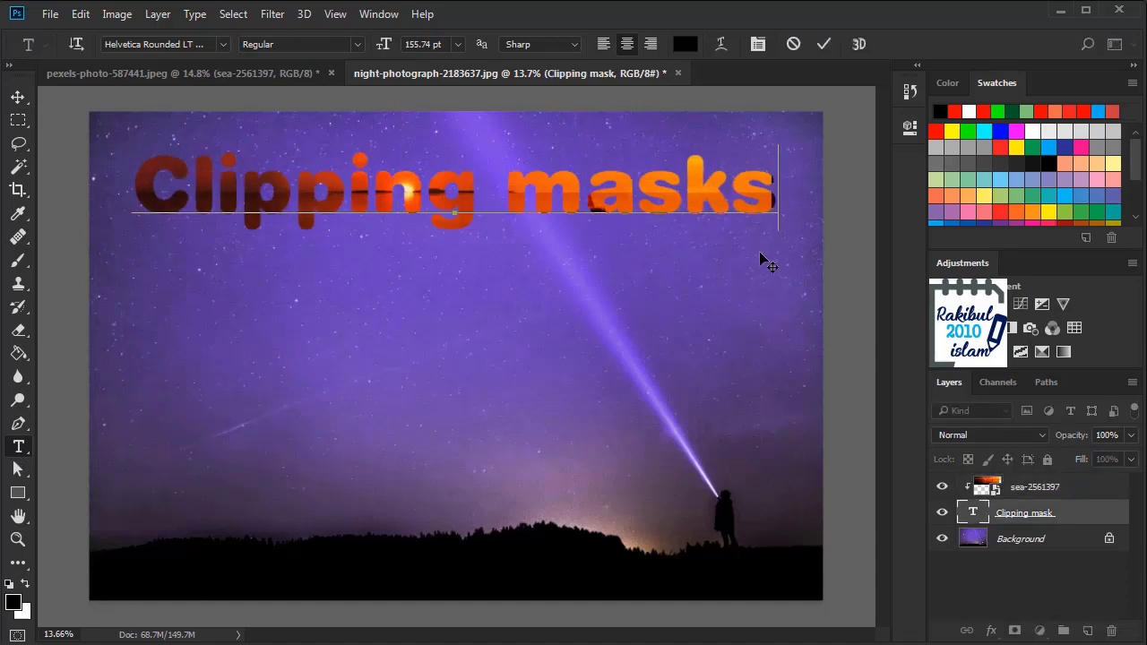
text(in )
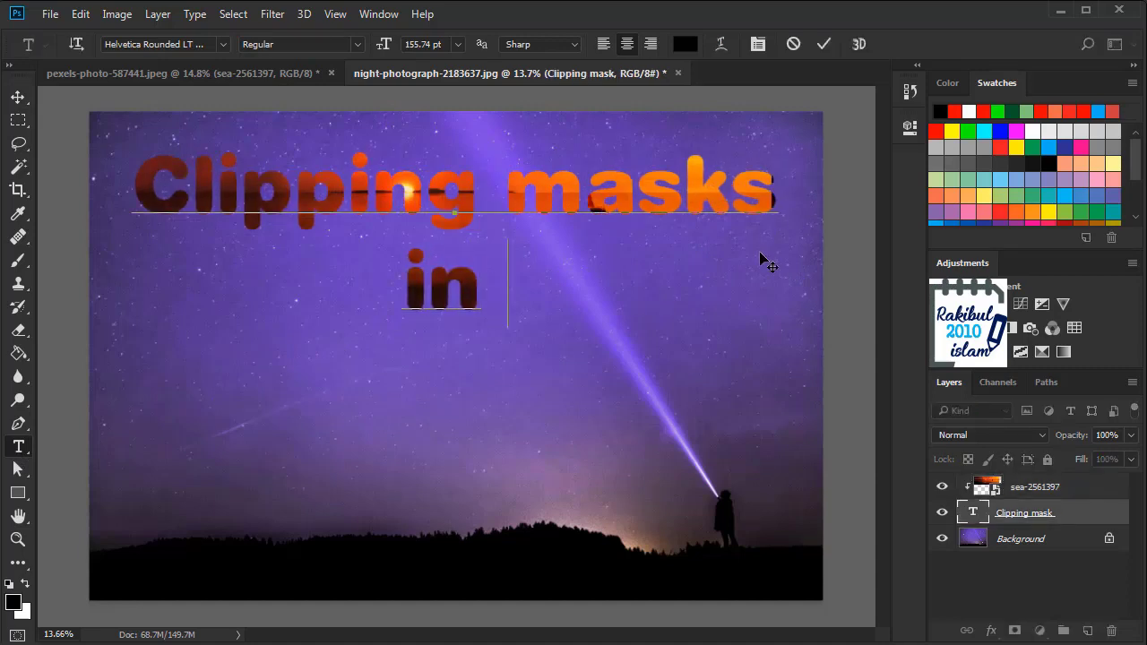
text(Photoshop)
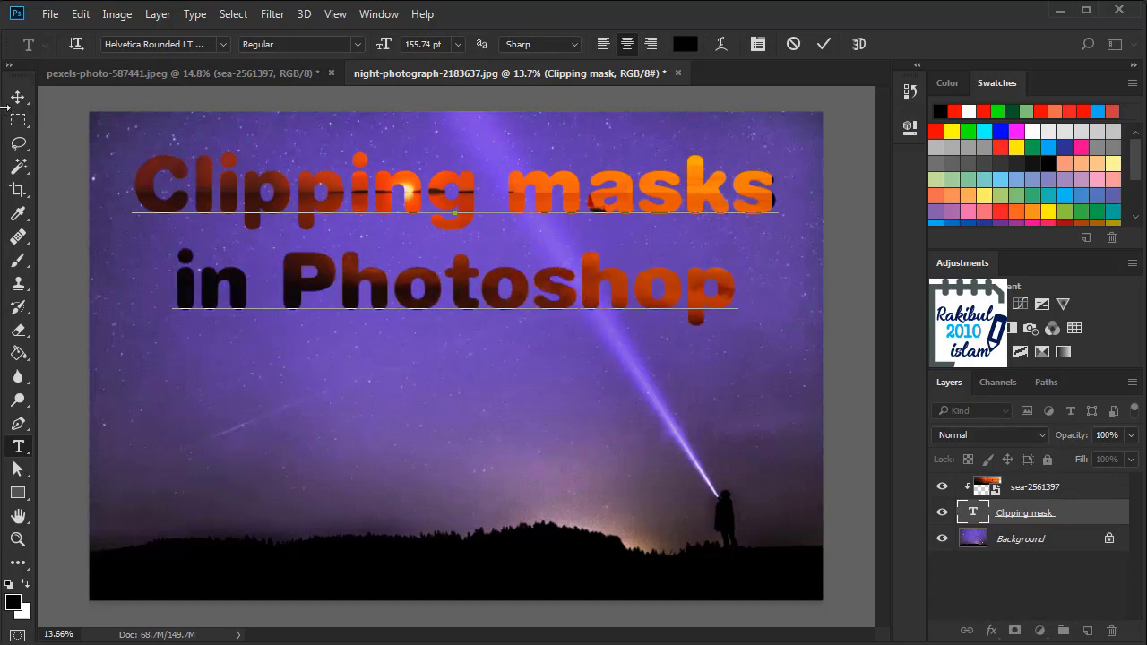
click(18, 96)
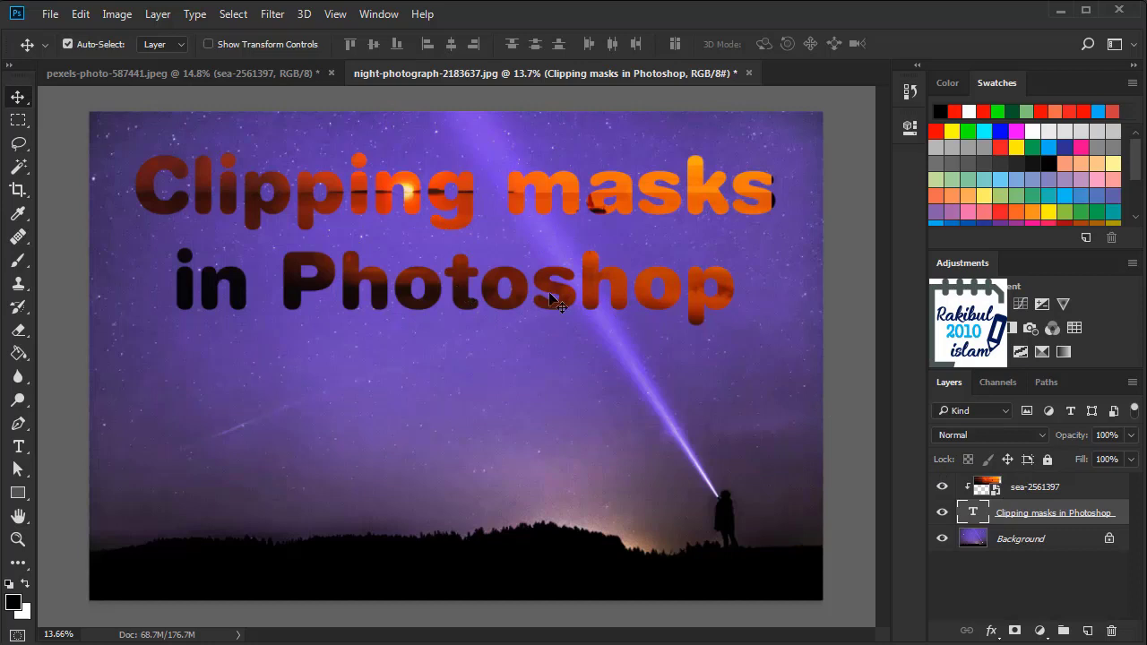
- Release the text clip and add a text-shaped layer mask to the sea-2561397 layer
click(568, 344)
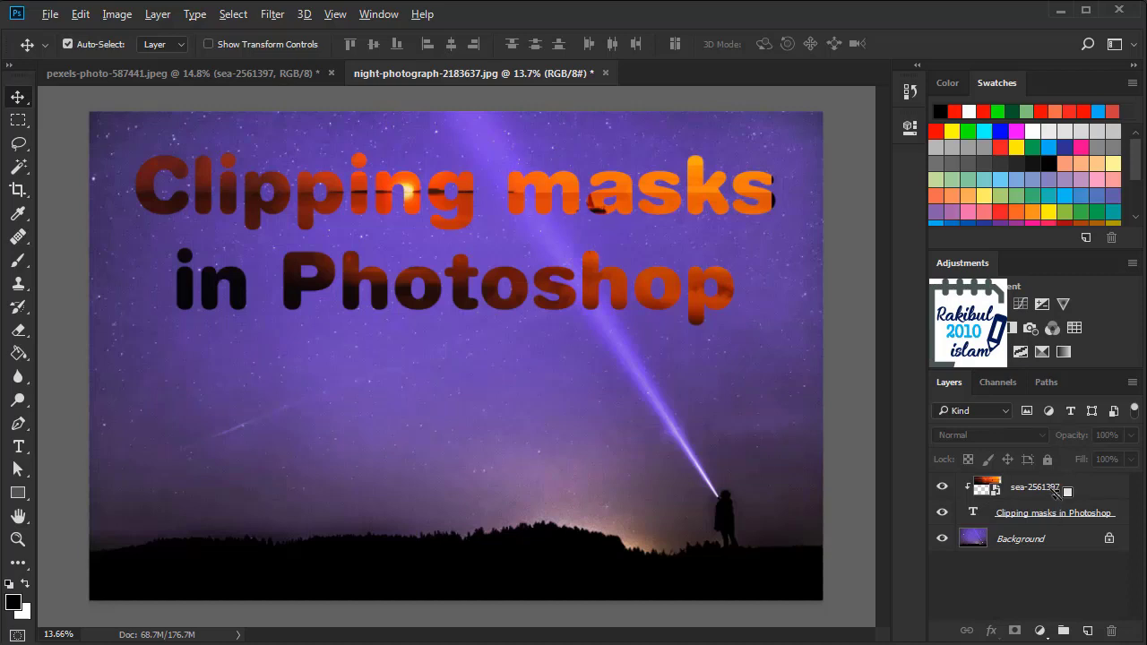
alt+click(1057, 489)
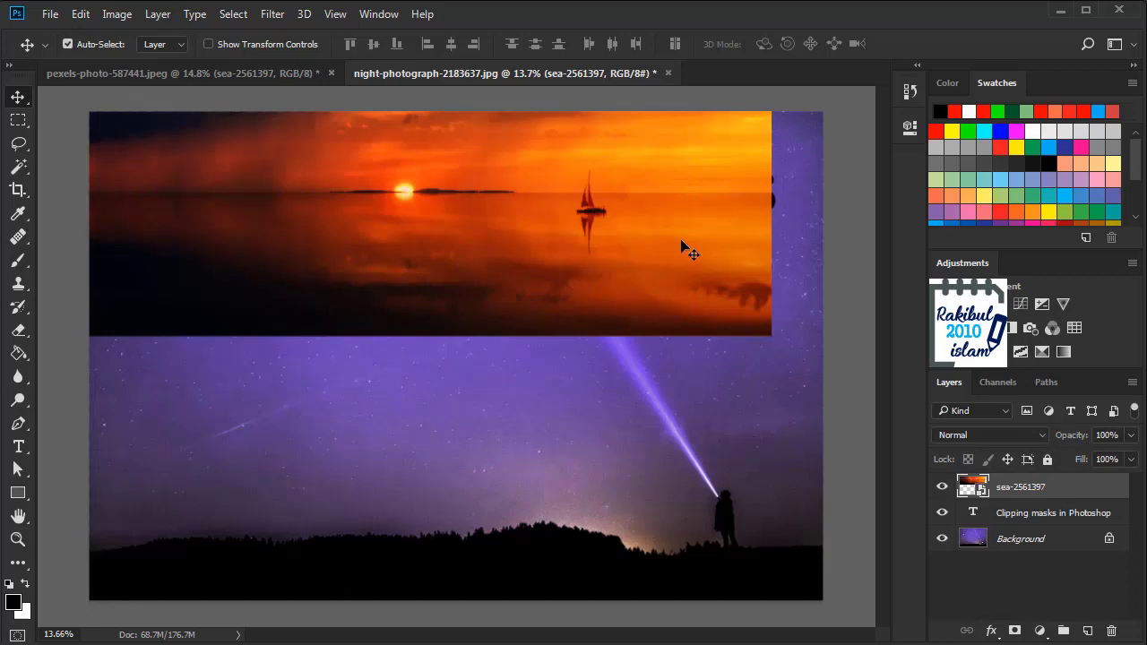
drag(976, 518, 974, 519)
ctrl+click(973, 520)
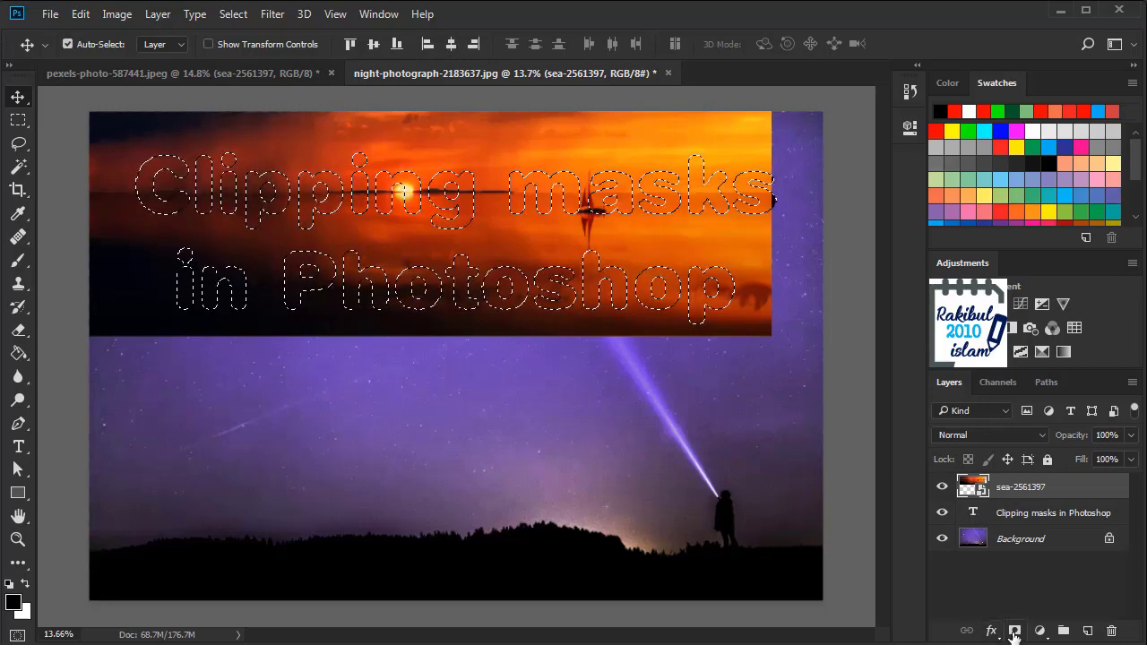
click(1014, 631)
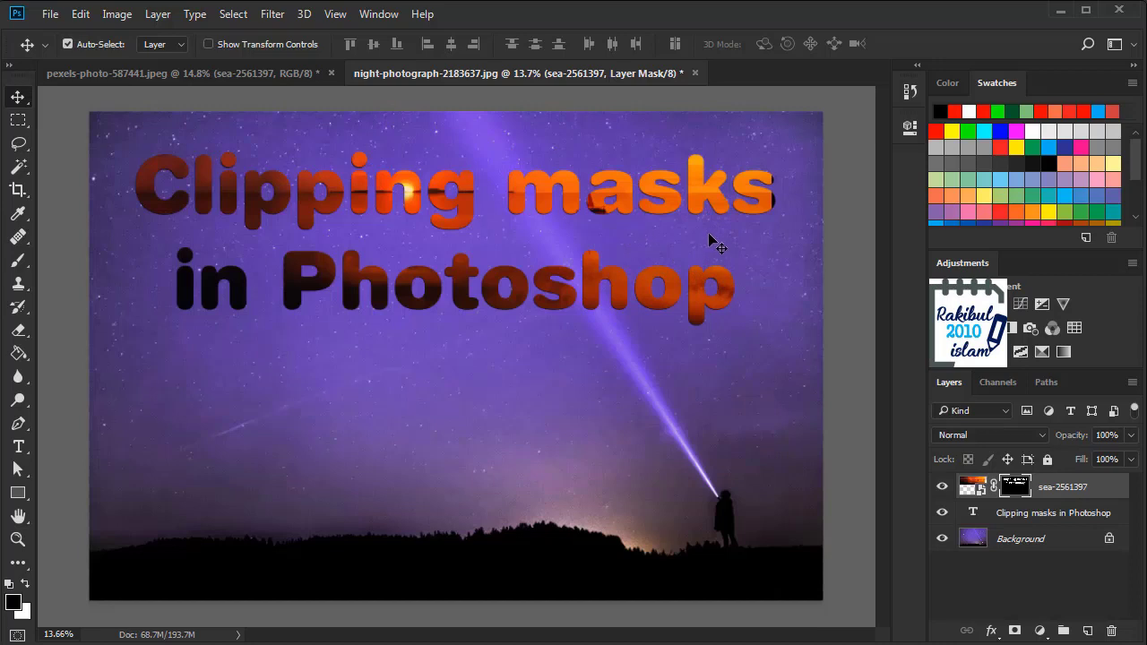
- Hide the original text layer and make the masked sunset layer visible
click(942, 513)
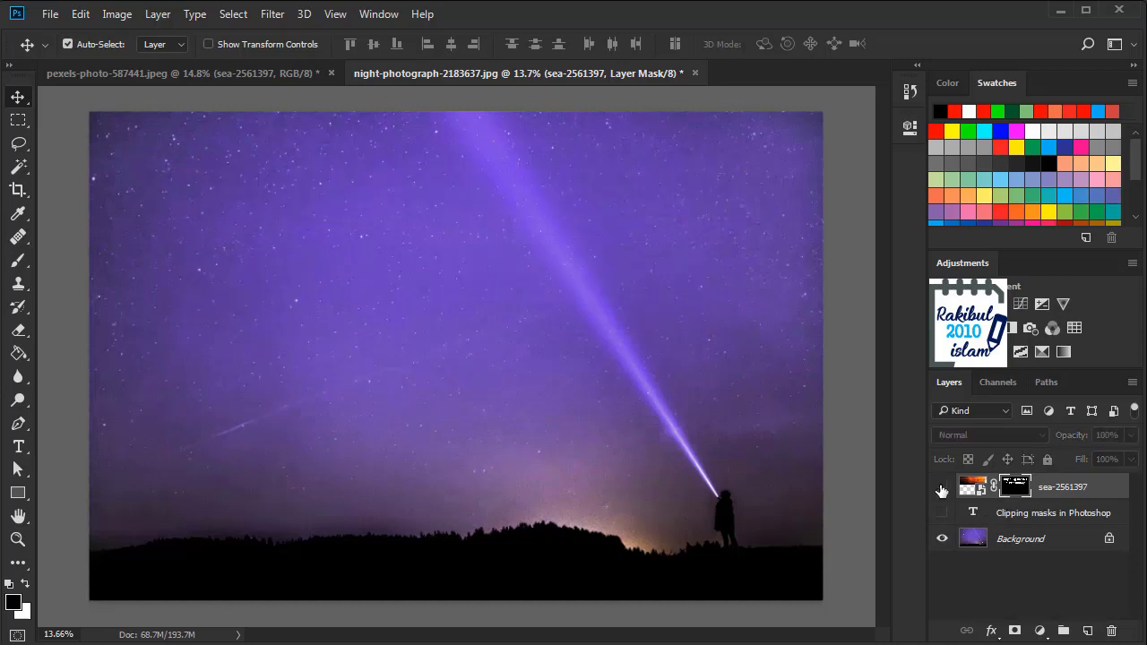
click(942, 488)
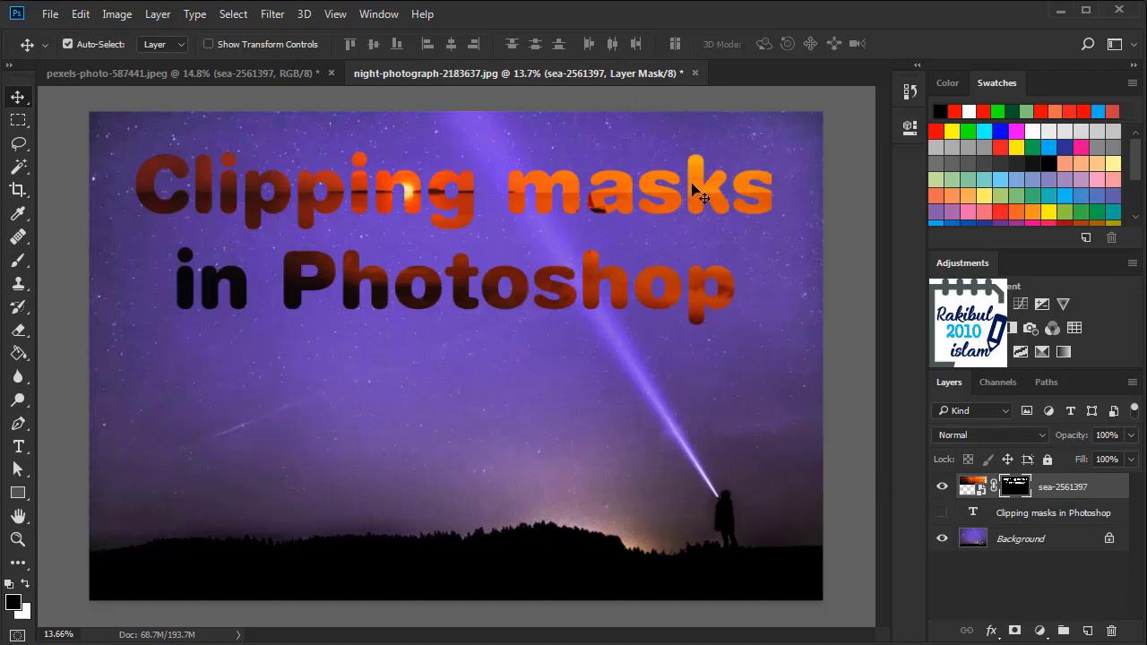
click(18, 446)
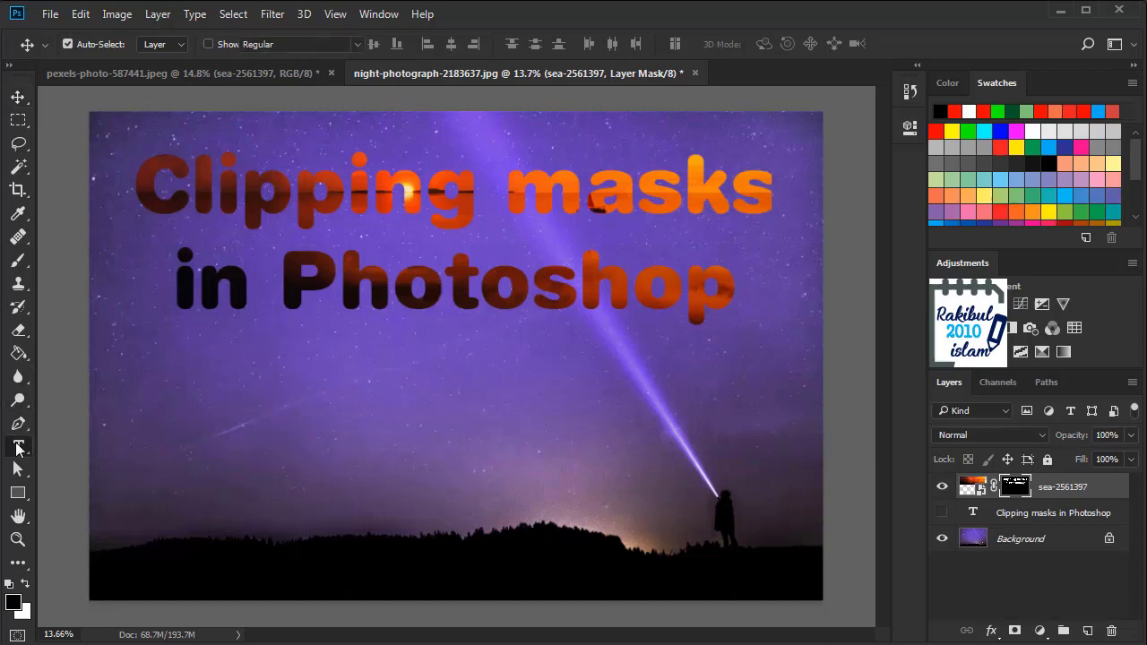
- Discard the stray empty text layer and nudge the sunset slightly within the letters
click(352, 282)
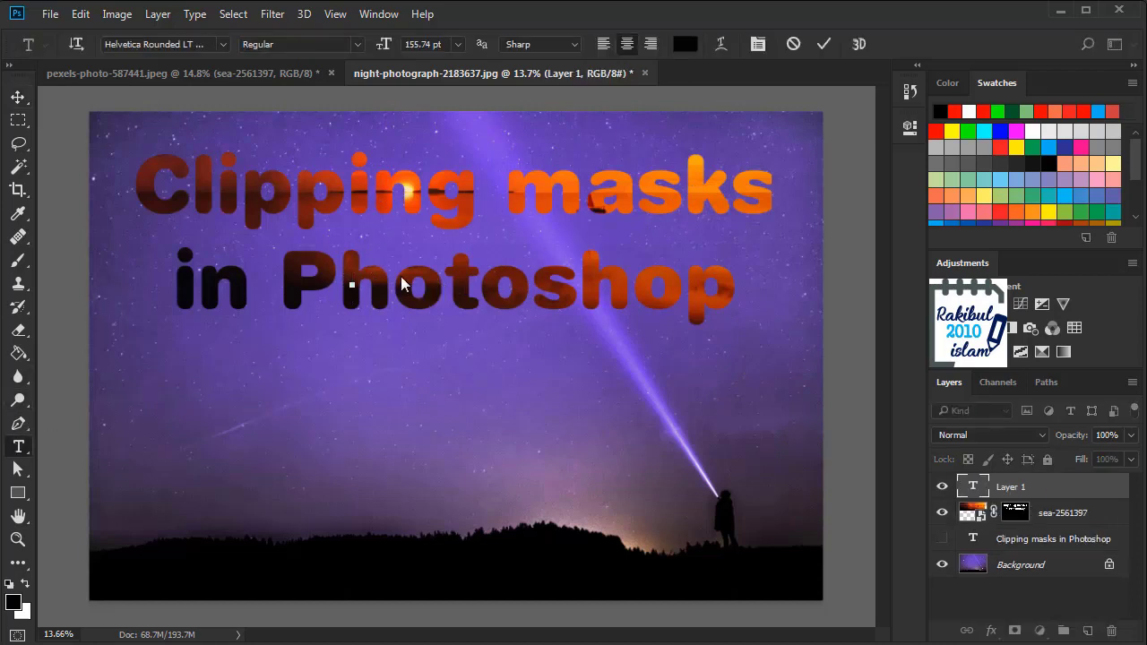
click(18, 97)
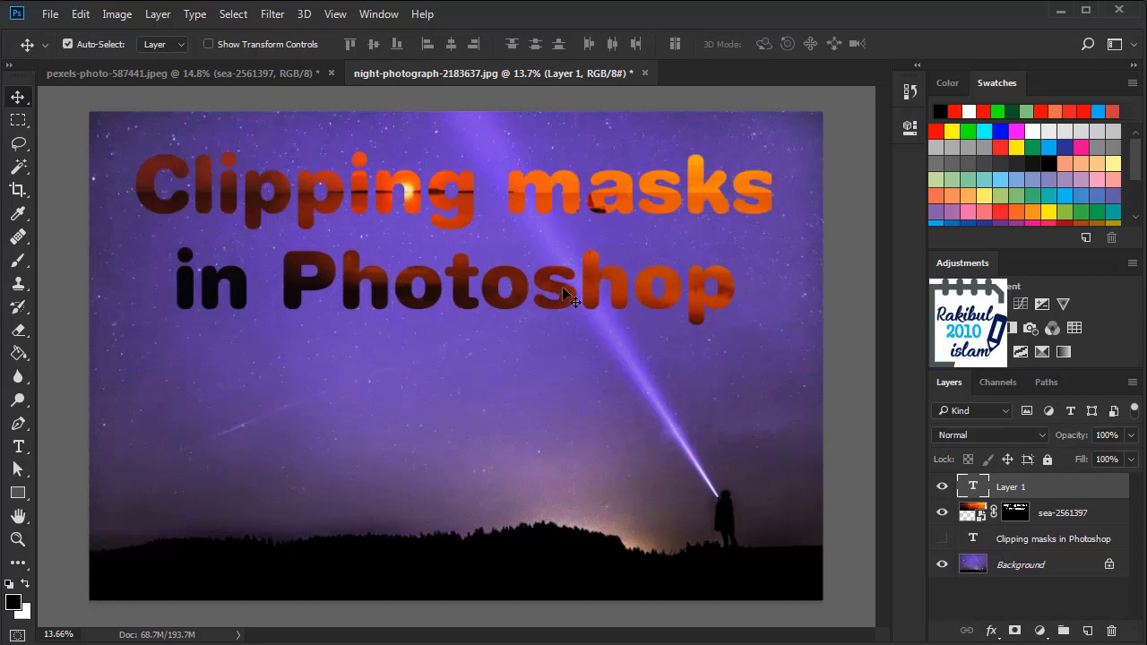
click(1111, 631)
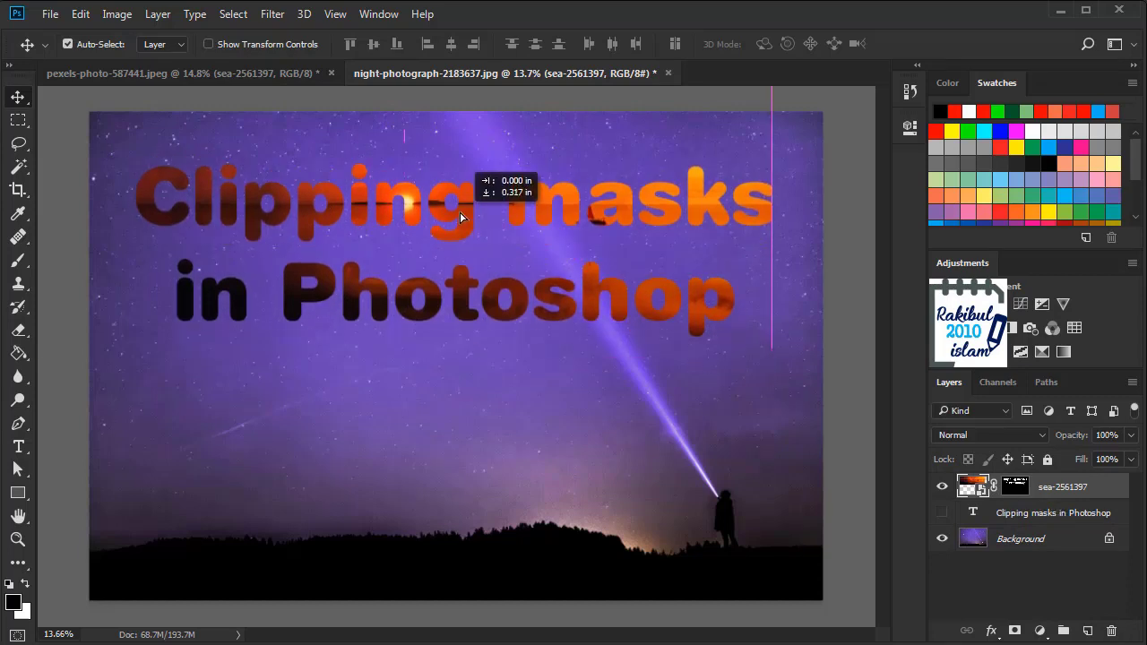
drag(466, 208, 466, 216)
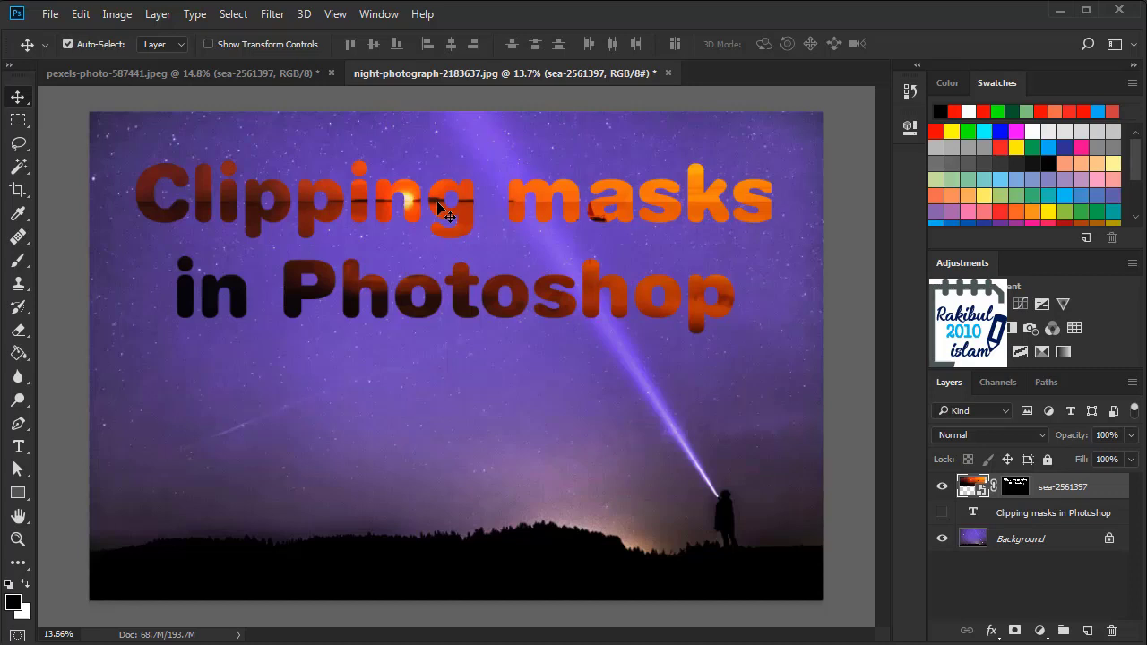
drag(437, 203, 431, 200)
- Unlink the sunset from its text mask and shift the image right, with two Shift+Right nudges
click(992, 485)
drag(518, 217, 530, 216)
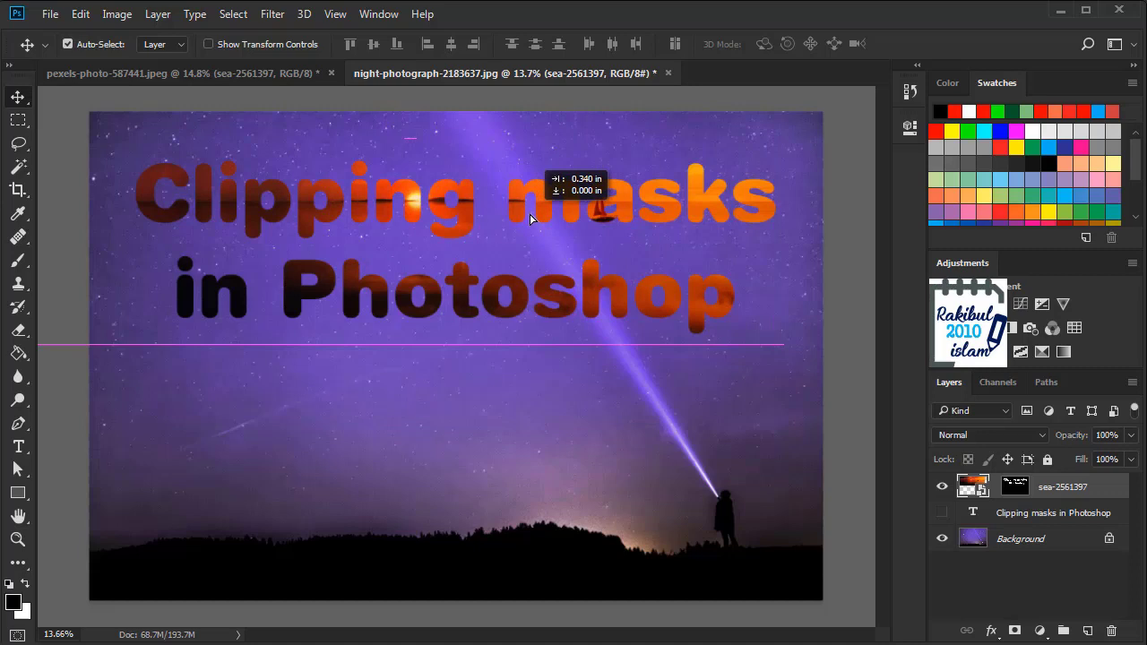
click(538, 217)
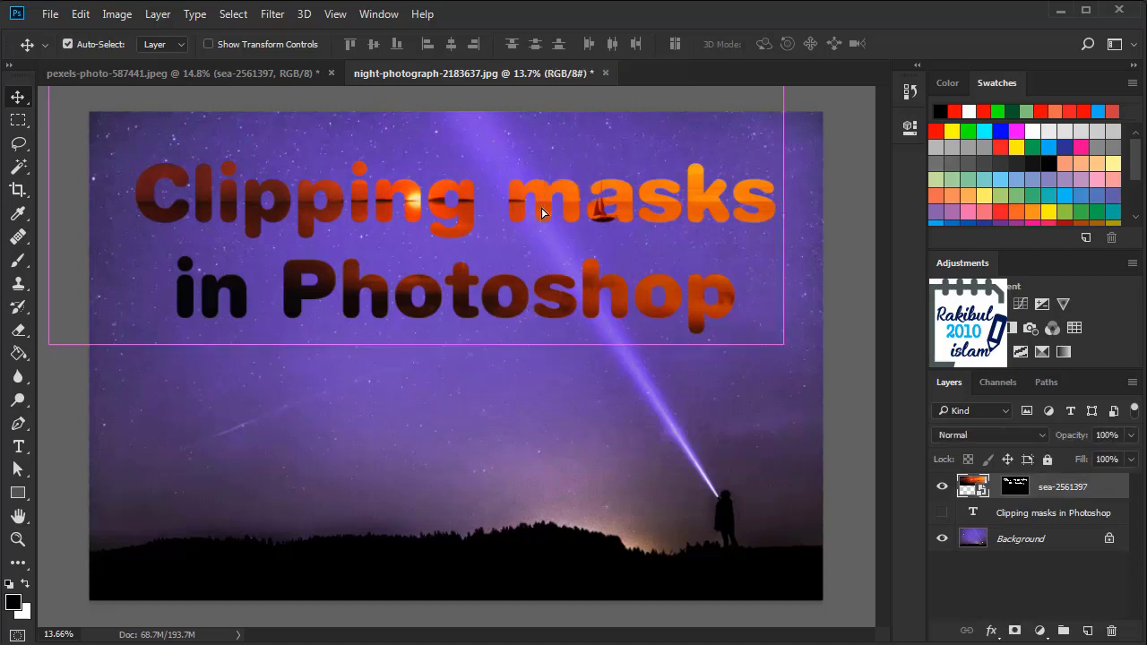
drag(542, 213, 542, 214)
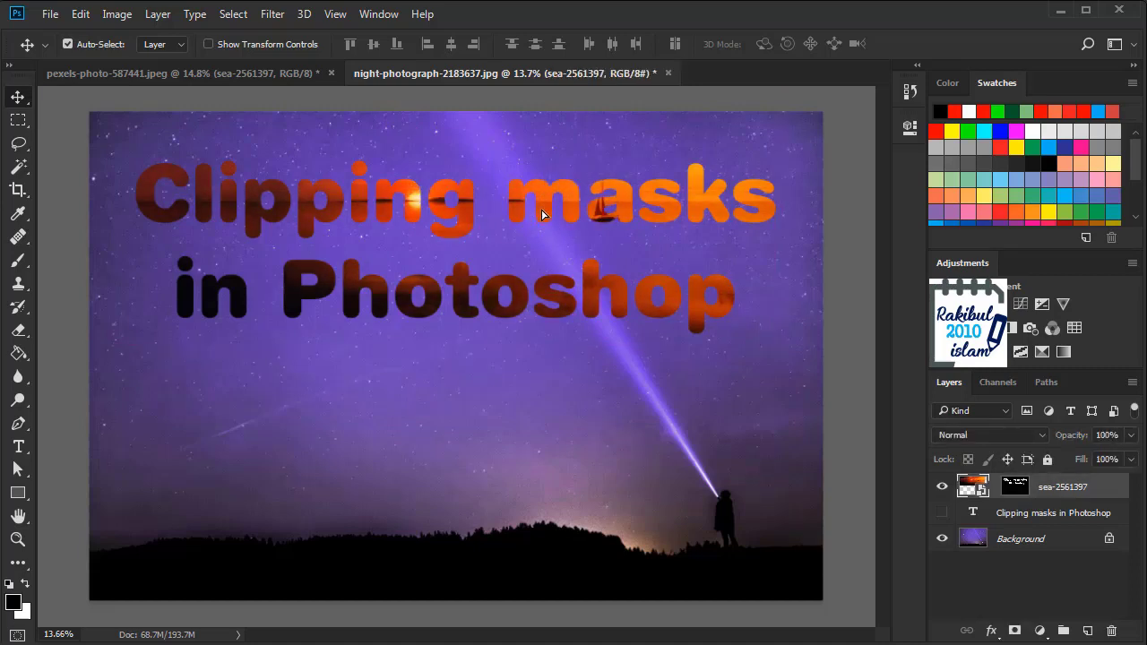
key(shift+Right)
key(shift+Right)
key(shift+Right)
key(shift+Right)
key(shift+Right)
key(shift+Right)
key(shift+Right)
key(shift+Right)
key(shift+Right)
key(shift+Right)
key(shift+Right)
key(shift+Right)
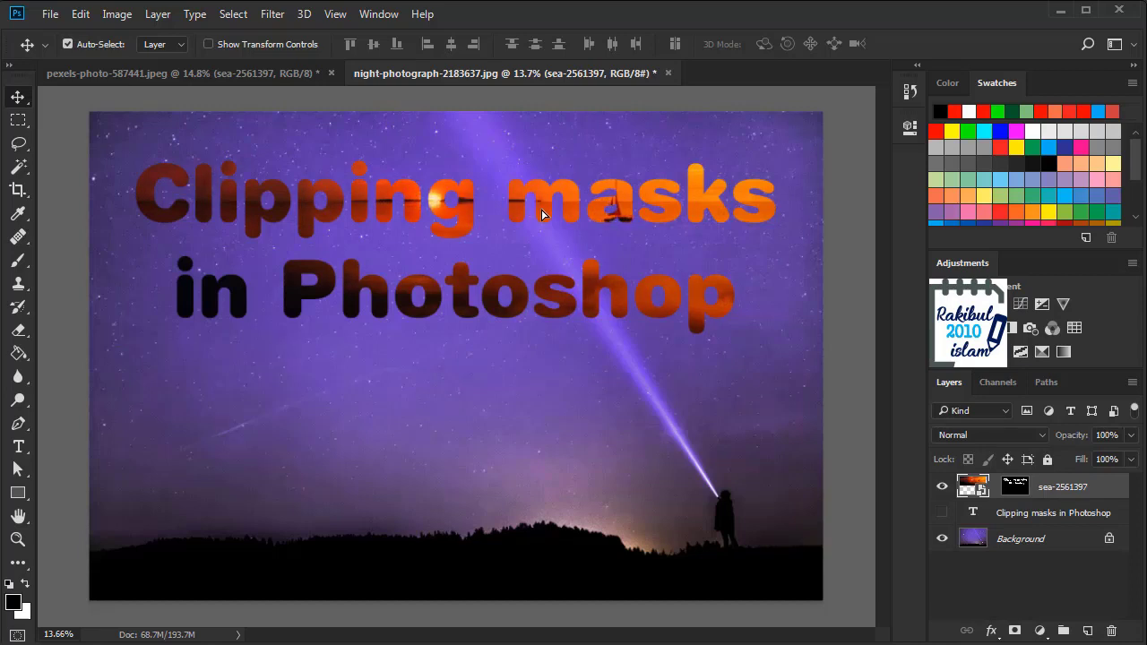
key(shift+Right)
- Relink the sea-2561397 image to its text mask, keeping the sailboat inside 'masks'
click(992, 487)
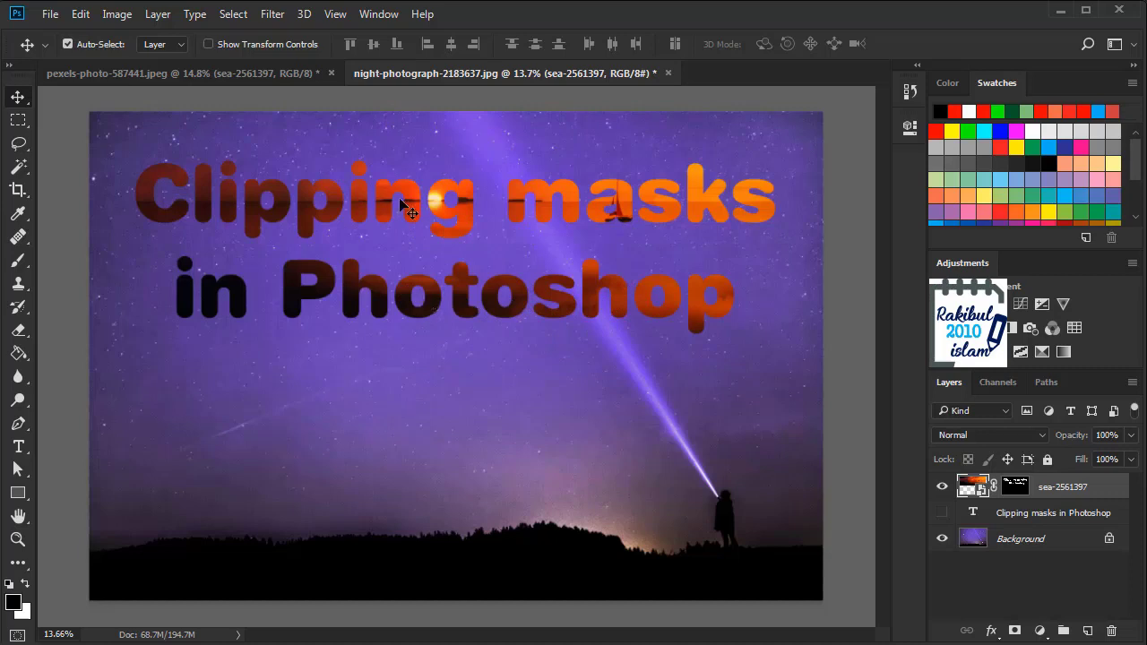
- Add an Invert adjustment layer and toggle its visibility to compare the result
click(1040, 632)
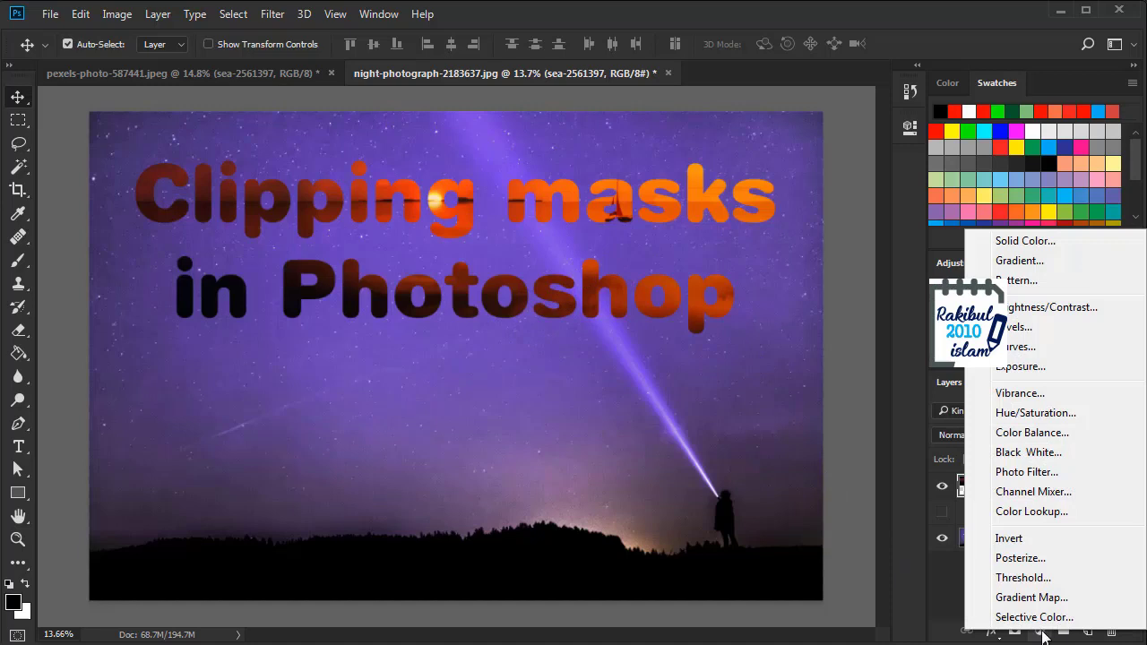
click(1037, 538)
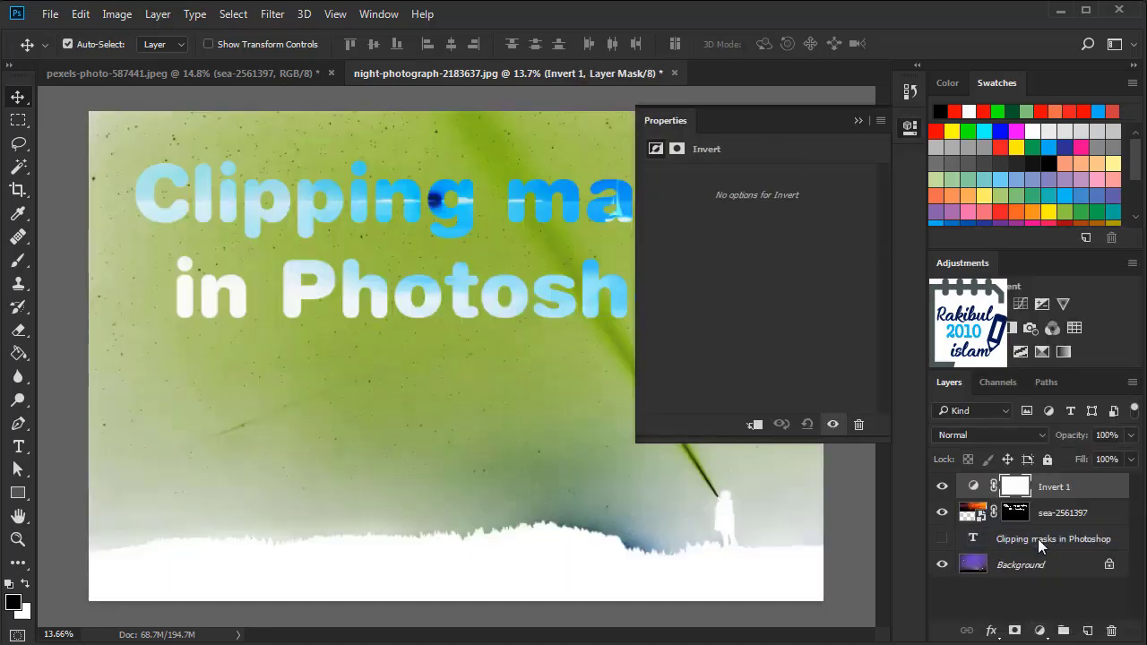
click(910, 130)
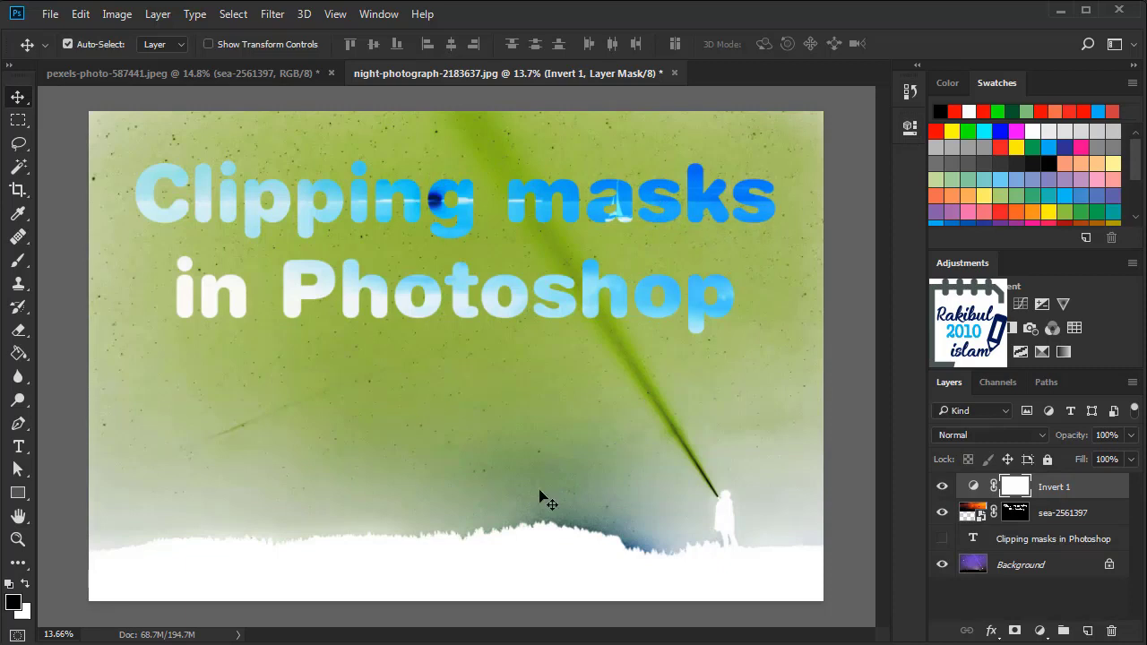
click(942, 486)
click(941, 486)
- Clip Invert 1 to sea-2561397 so only the lettering inverts, then compare with and without it
drag(1061, 495, 1069, 488)
alt+click(1068, 492)
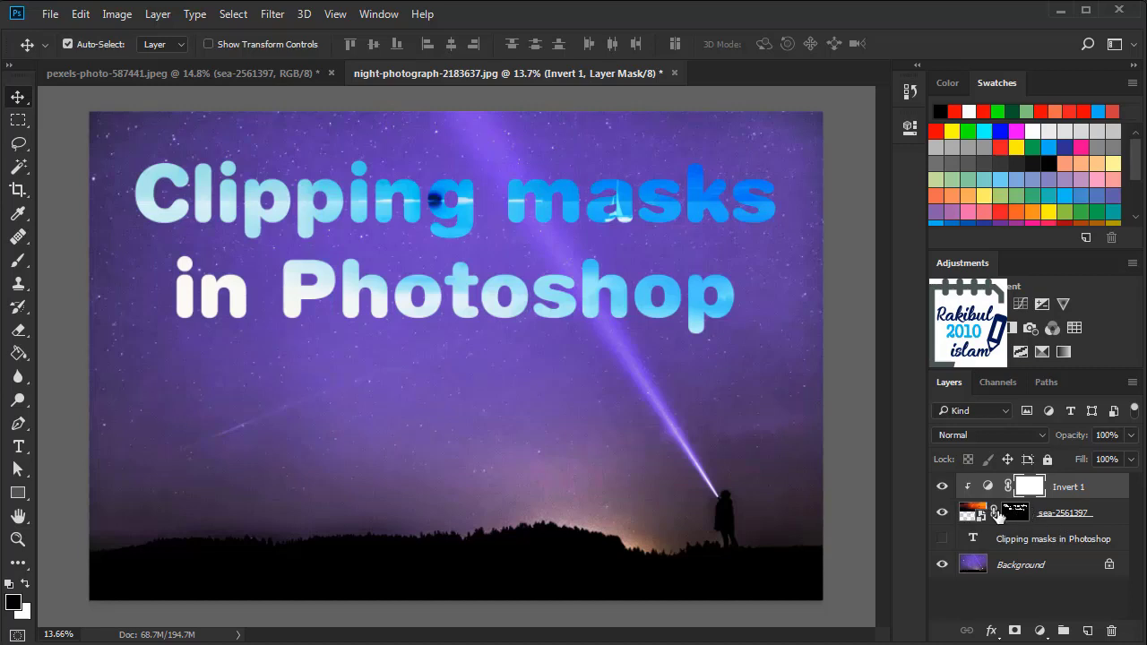
click(940, 487)
click(940, 488)
click(940, 489)
click(940, 489)
click(1041, 633)
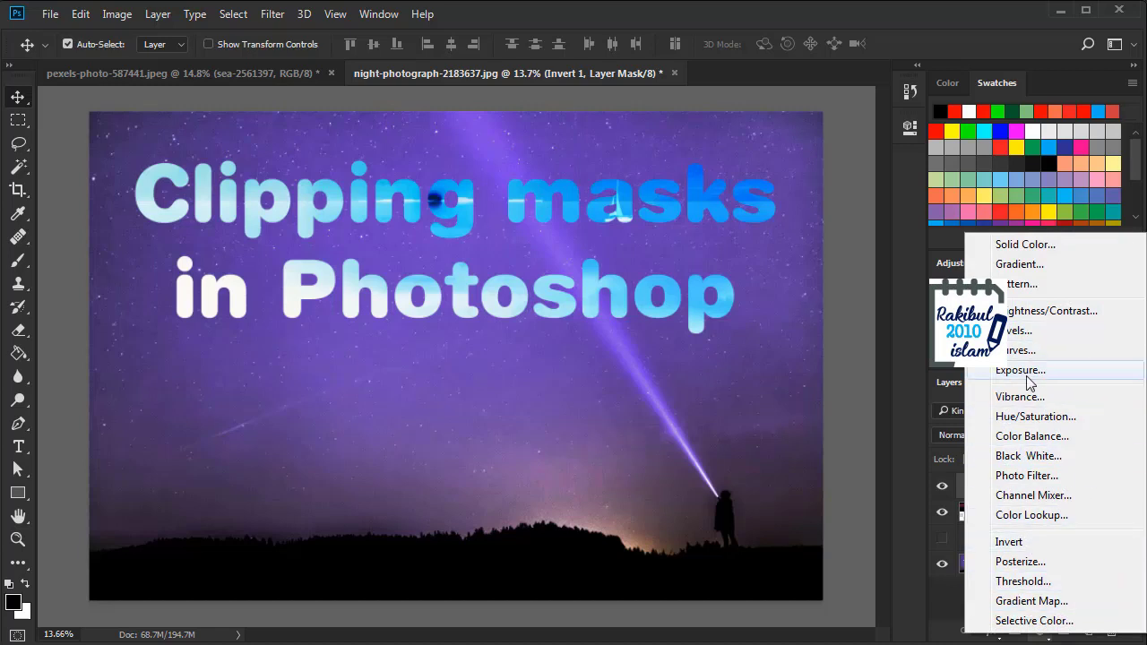
click(558, 403)
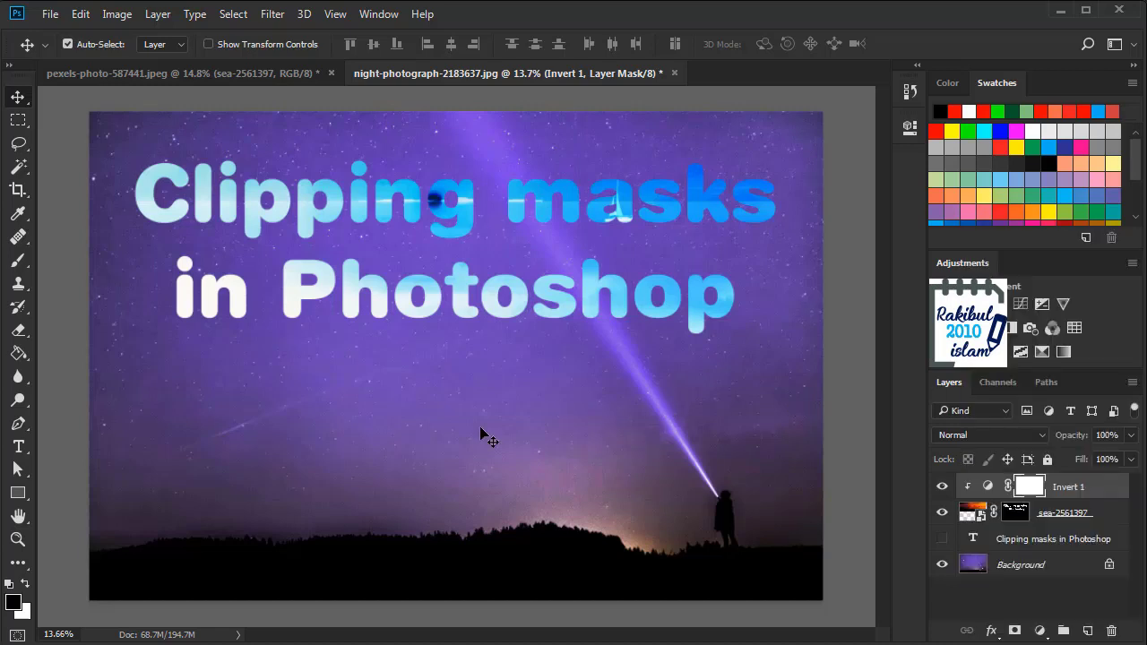